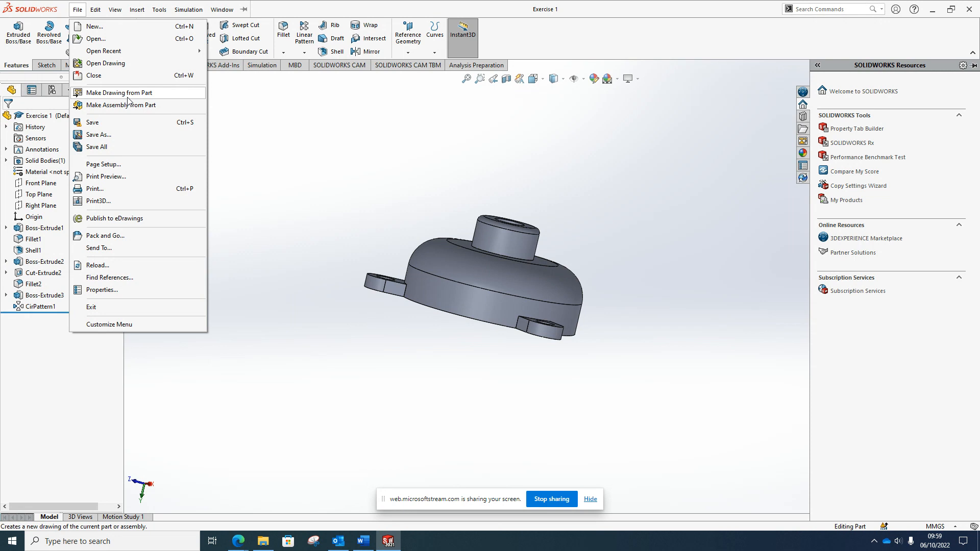
Make a drawing from the Exercise 1 part on an A4 (ANSI) Landscape sheet
{"action": "left_click", "coordinate": [127, 97]}
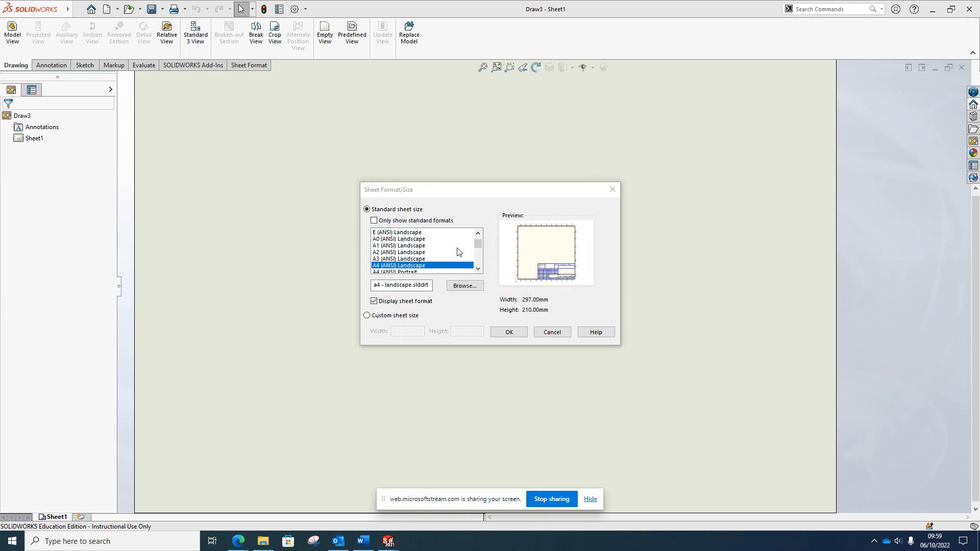
{"action": "left_click", "coordinate": [481, 245]}
{"action": "mouse_move", "coordinate": [480, 245]}
{"action": "left_mouse_down"}
{"action": "mouse_move", "coordinate": [483, 265]}
{"action": "mouse_move", "coordinate": [486, 247]}
{"action": "left_mouse_up"}
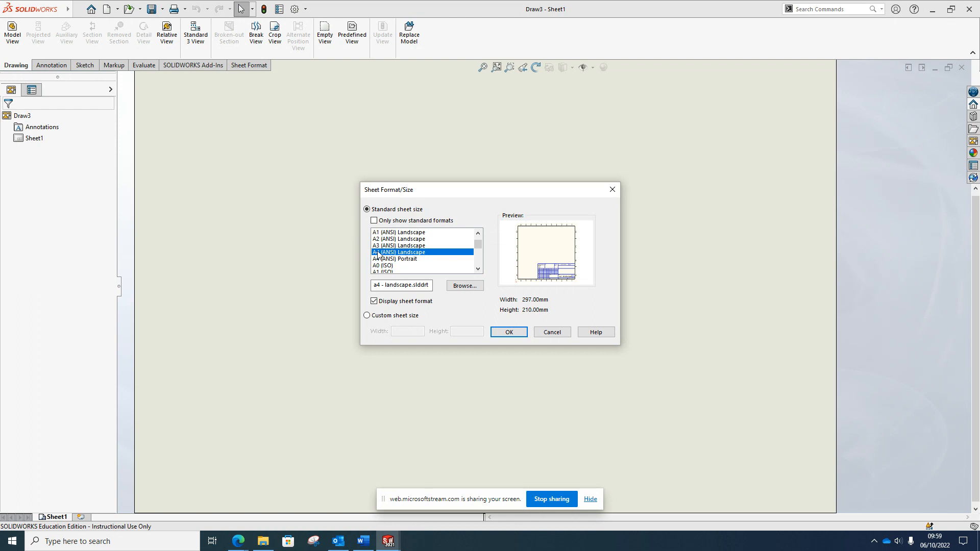
{"action": "left_click", "coordinate": [509, 332]}
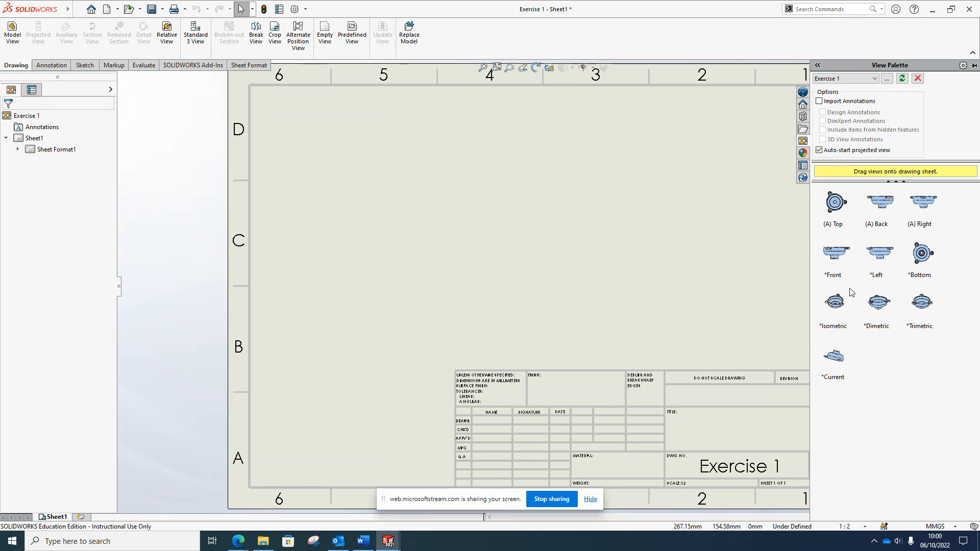
Bring the Exercise 1 part window back to the front
{"action": "mouse_move", "coordinate": [392, 536]}
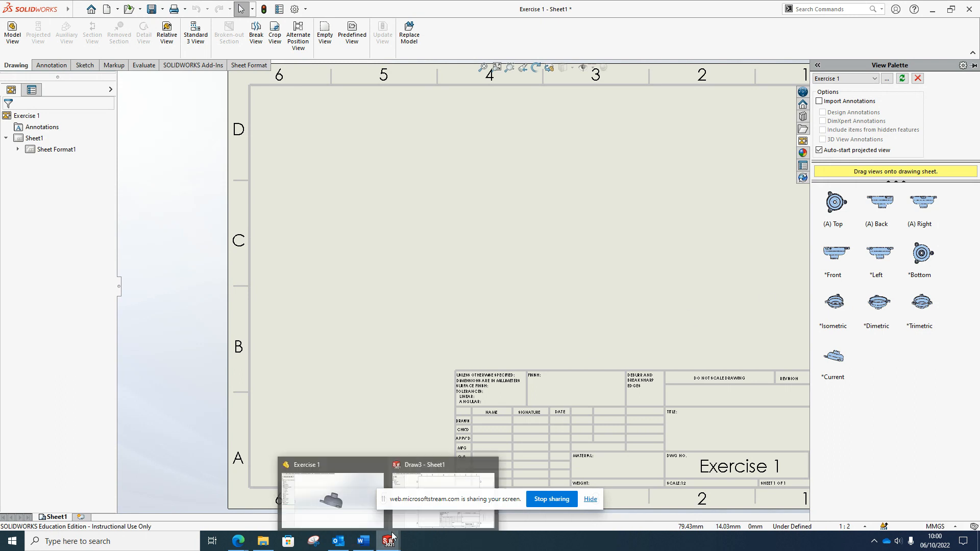
{"action": "left_click", "coordinate": [350, 488]}
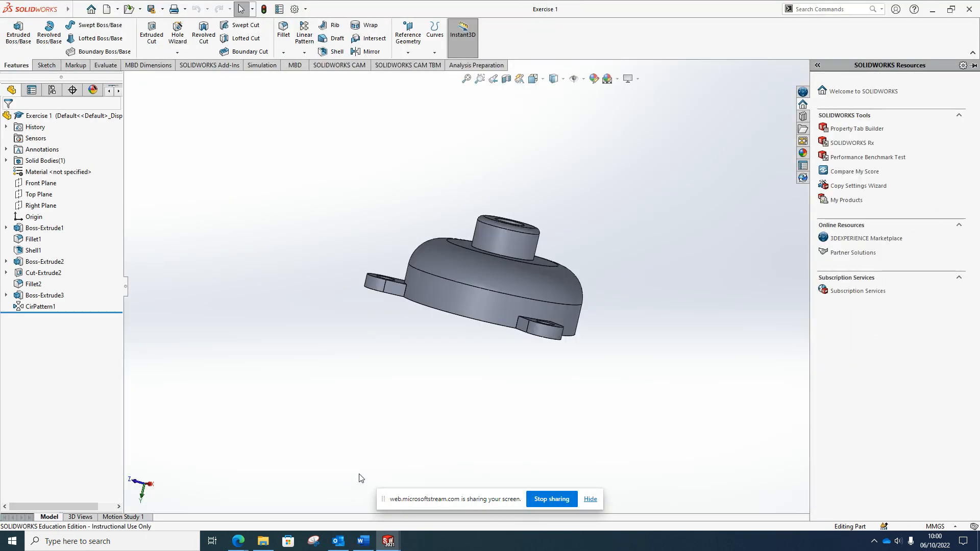
Turn the Exercise 1 model to face the front using the View Selector
{"action": "key", "text": "space"}
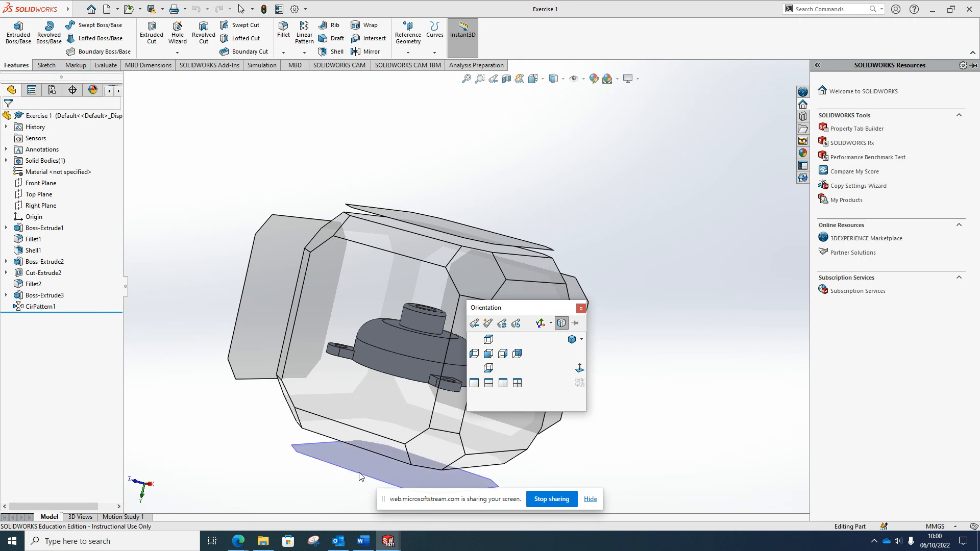
{"action": "left_click", "coordinate": [564, 324]}
{"action": "left_click", "coordinate": [563, 325]}
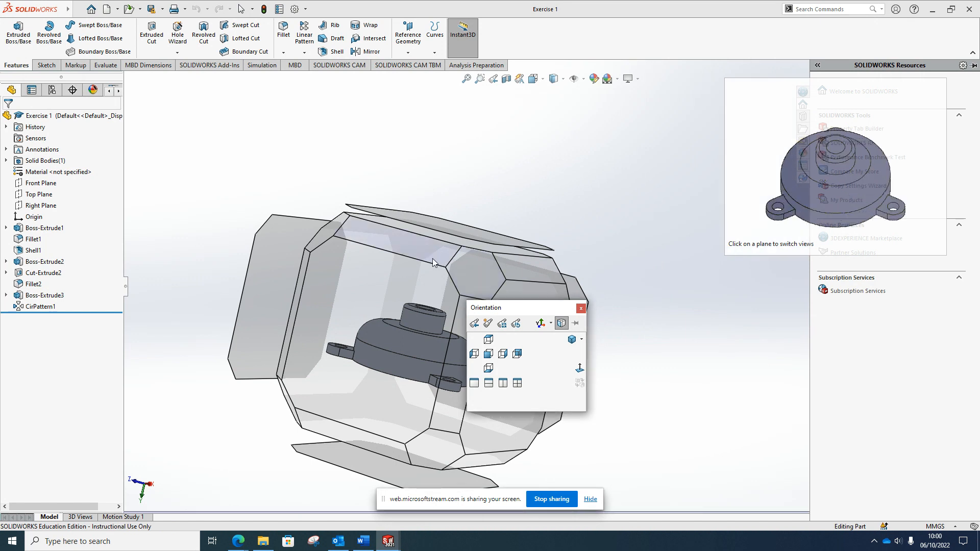
{"action": "left_click", "coordinate": [396, 318]}
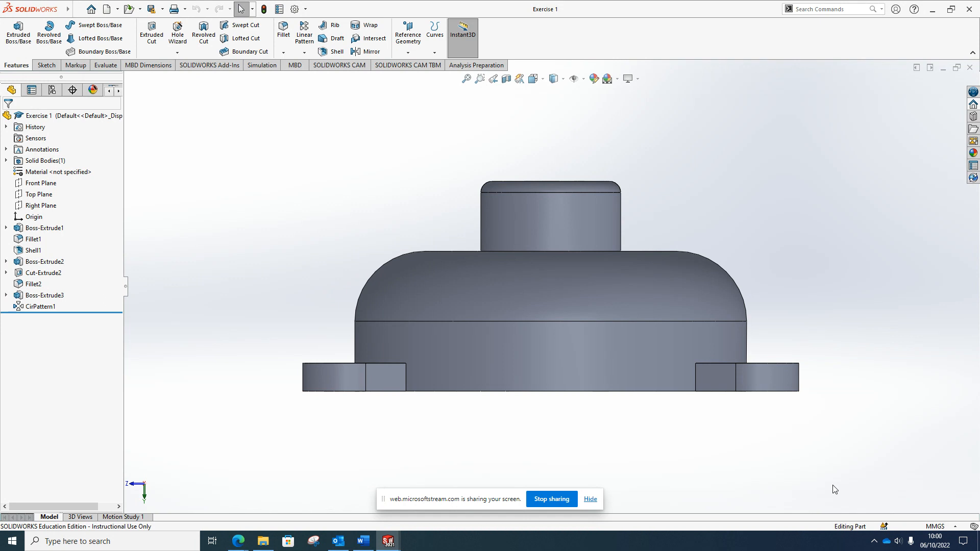
Save the front orientation as a named view called 'Front view'
{"action": "key", "text": "space"}
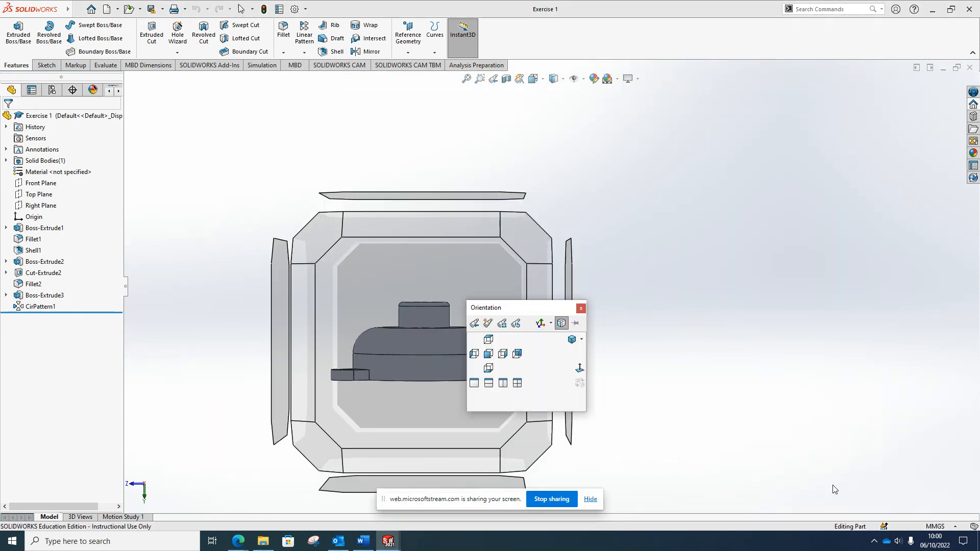
{"action": "left_click", "coordinate": [486, 324]}
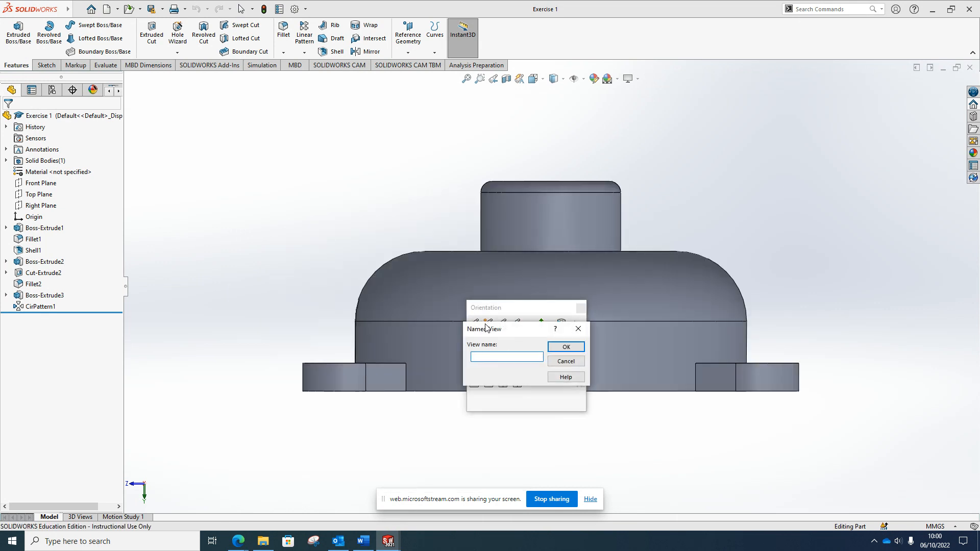
{"action": "type", "text": "Front view"}
{"action": "left_click", "coordinate": [565, 346]}
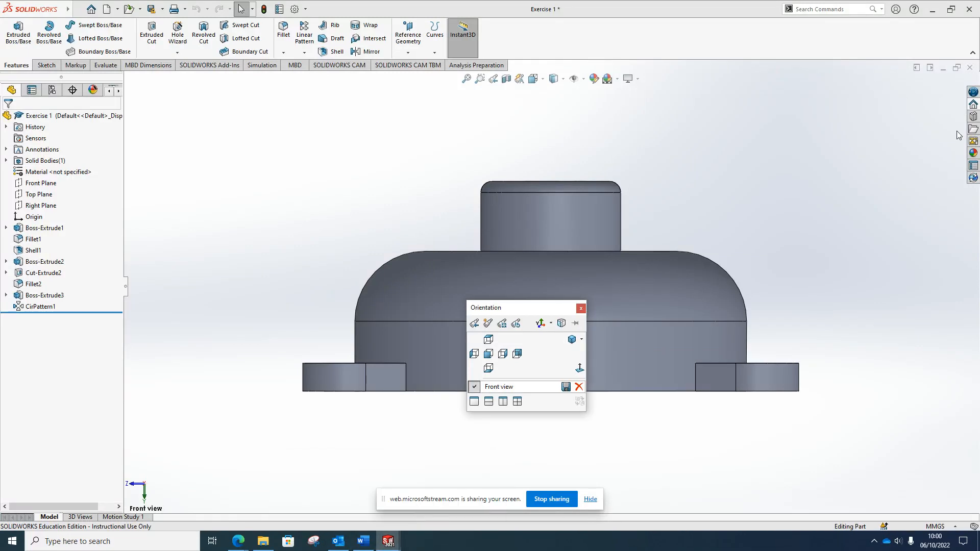
{"action": "left_click", "coordinate": [581, 307]}
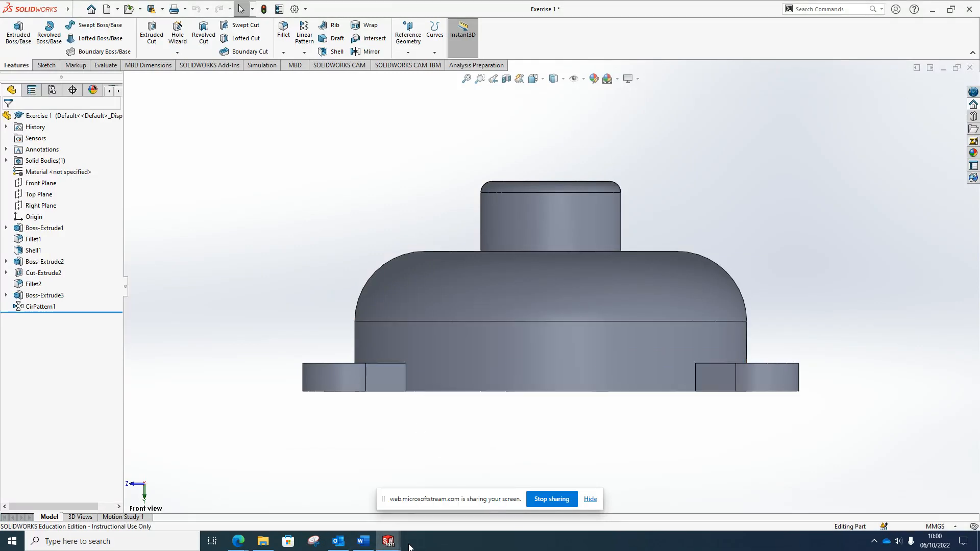
{"action": "left_click", "coordinate": [439, 503]}
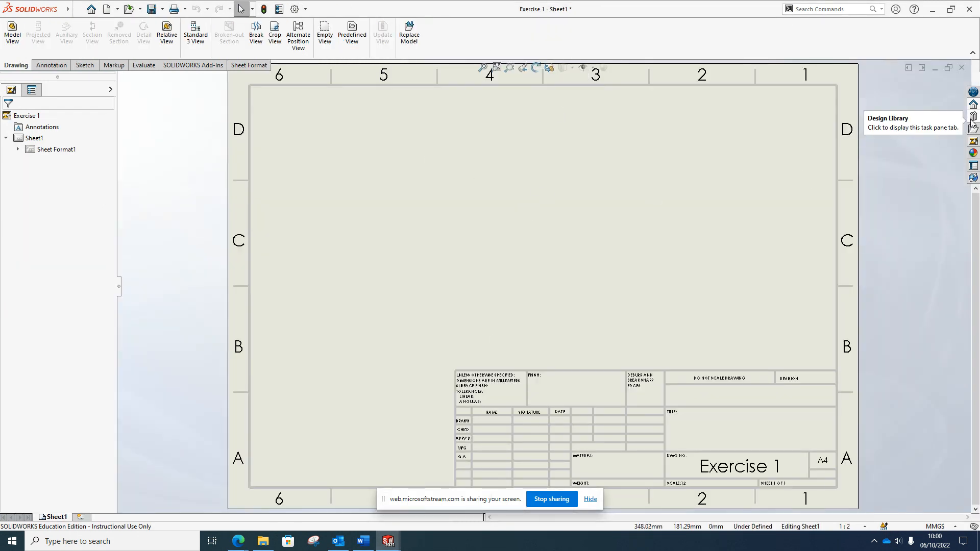
Refresh the drawing's View Palette so the saved Front view is listed
{"action": "left_click", "coordinate": [974, 140]}
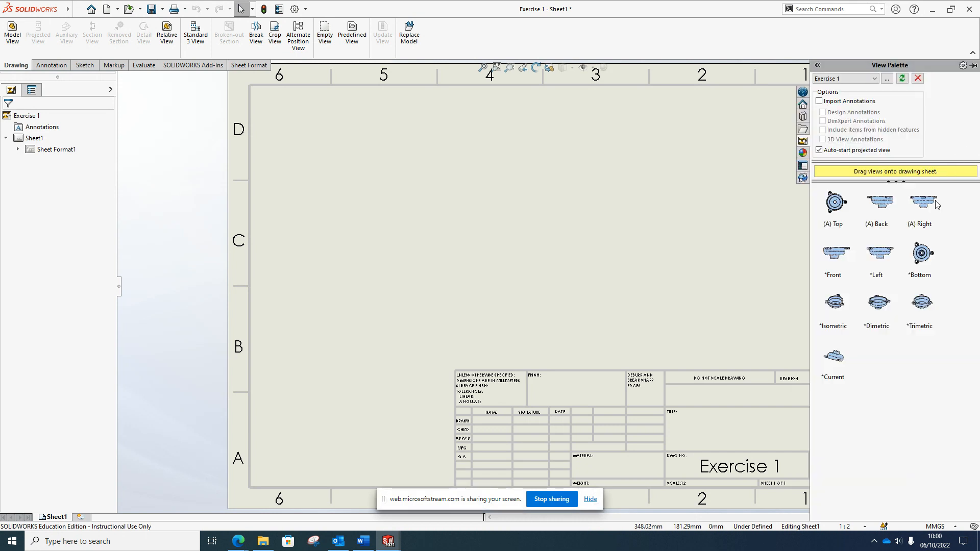
{"action": "left_click", "coordinate": [902, 79]}
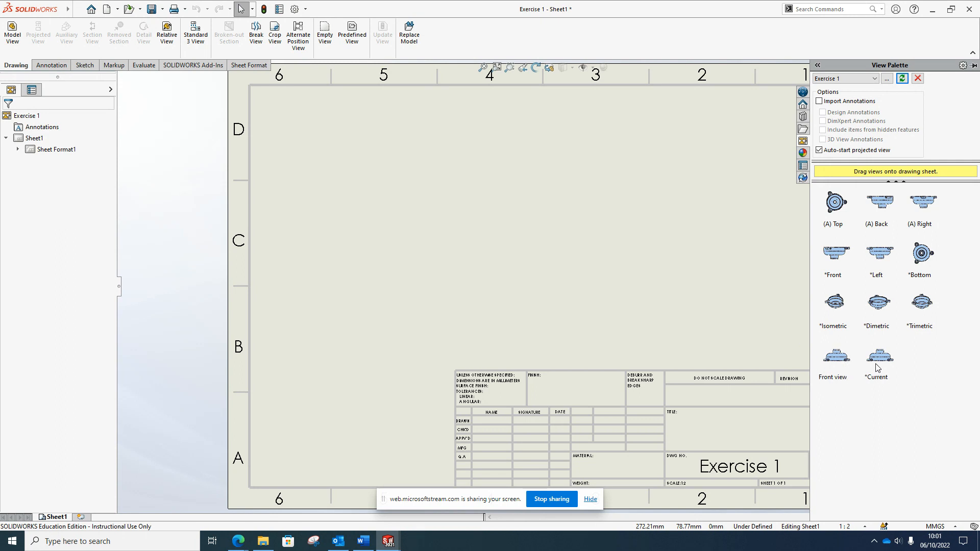
Place the Front view at the sheet's top-left with Hidden Lines Removed display
{"action": "left_click_drag", "start_coordinate": [844, 362], "coordinate": [334, 148]}
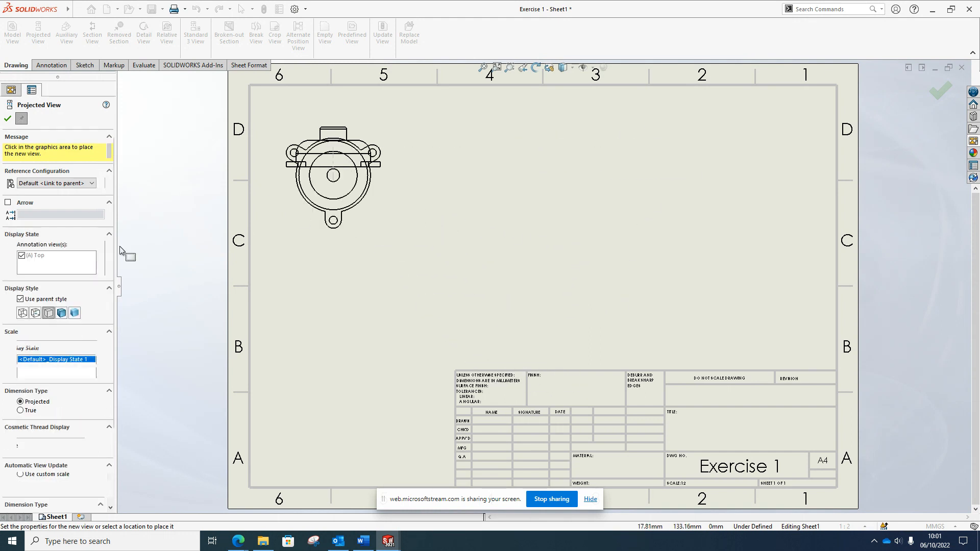
{"action": "key", "text": "Escape"}
{"action": "left_click", "coordinate": [322, 148]}
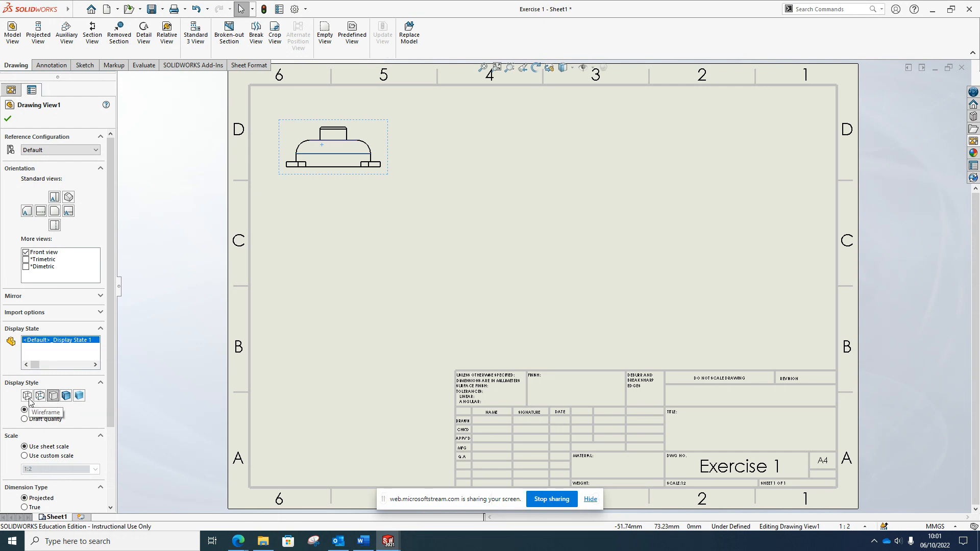
{"action": "left_click", "coordinate": [46, 397]}
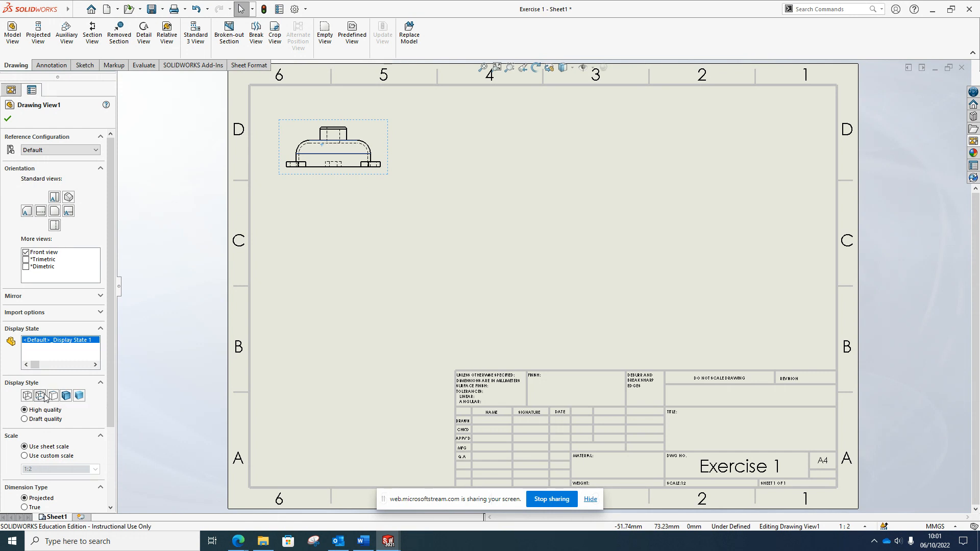
{"action": "left_click", "coordinate": [65, 397]}
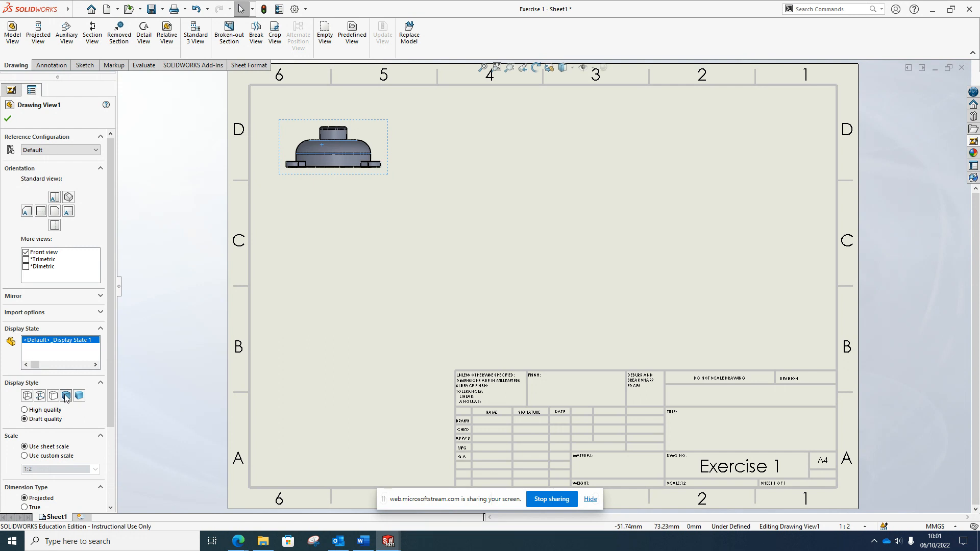
{"action": "left_click", "coordinate": [53, 397]}
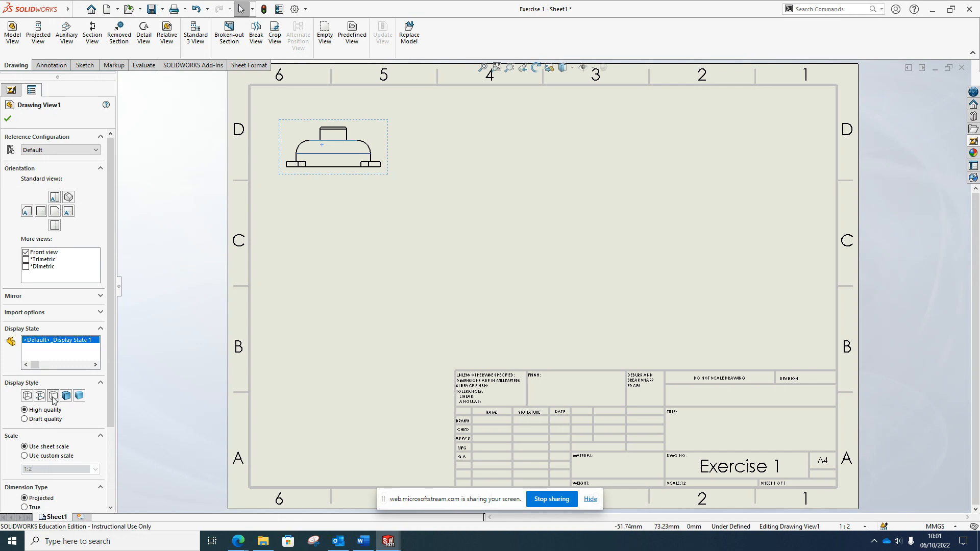
{"action": "left_click", "coordinate": [8, 119]}
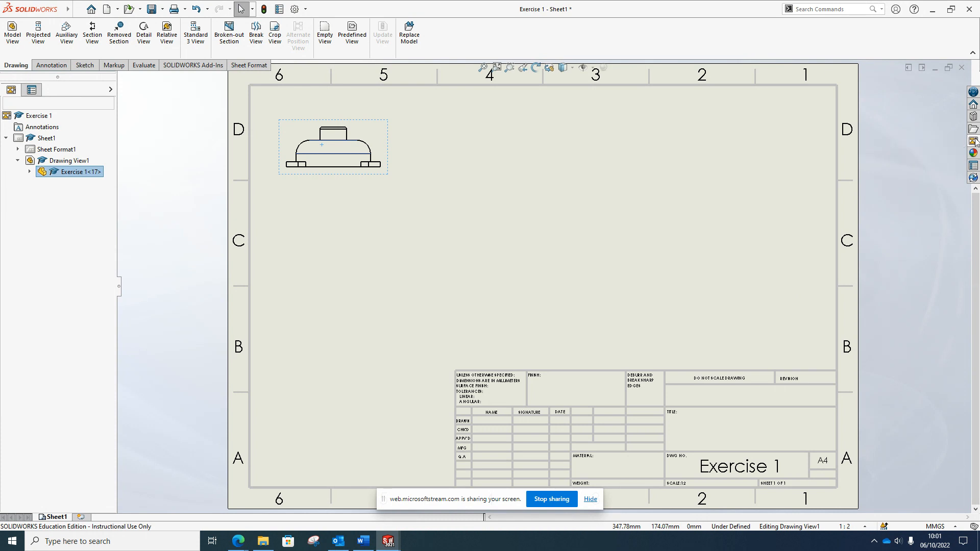
Back in the Exercise 1 part, turn the model to an isometric corner view
{"action": "left_click", "coordinate": [974, 141]}
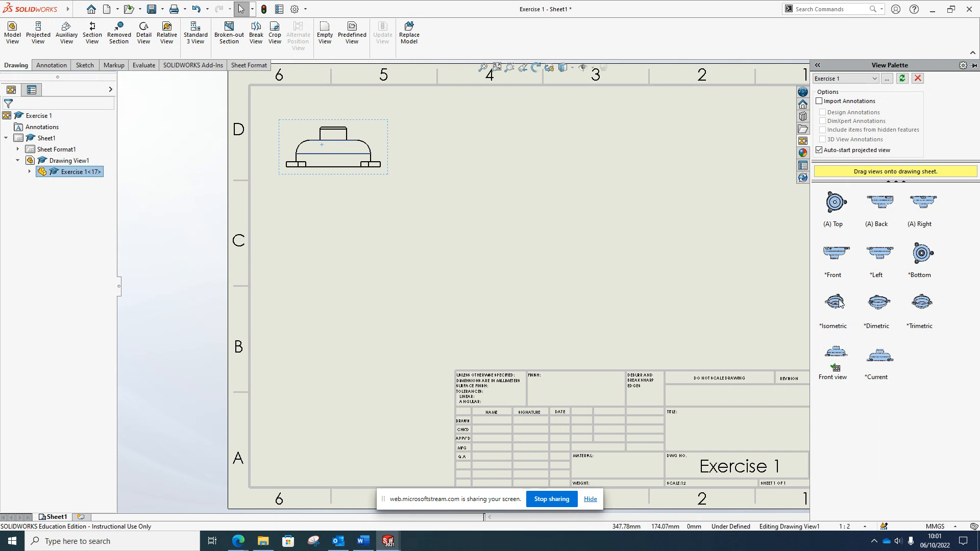
{"action": "mouse_move", "coordinate": [388, 541]}
{"action": "left_click", "coordinate": [369, 507]}
{"action": "left_click", "coordinate": [351, 489]}
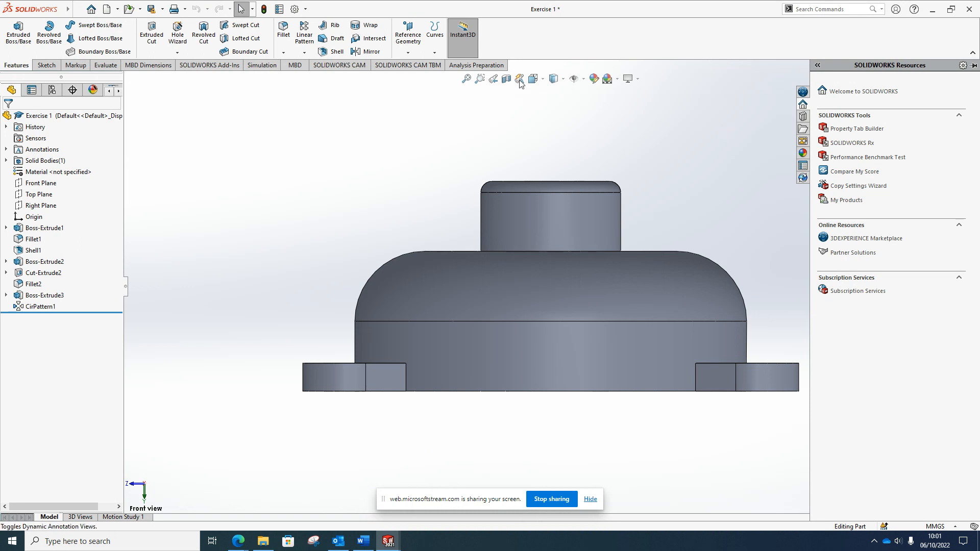
{"action": "key", "text": "space"}
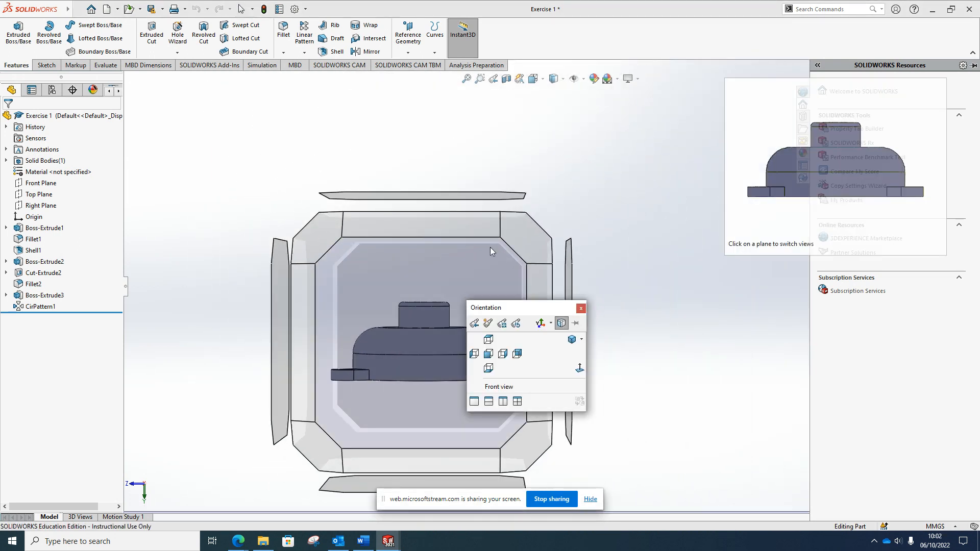
{"action": "left_click", "coordinate": [522, 226]}
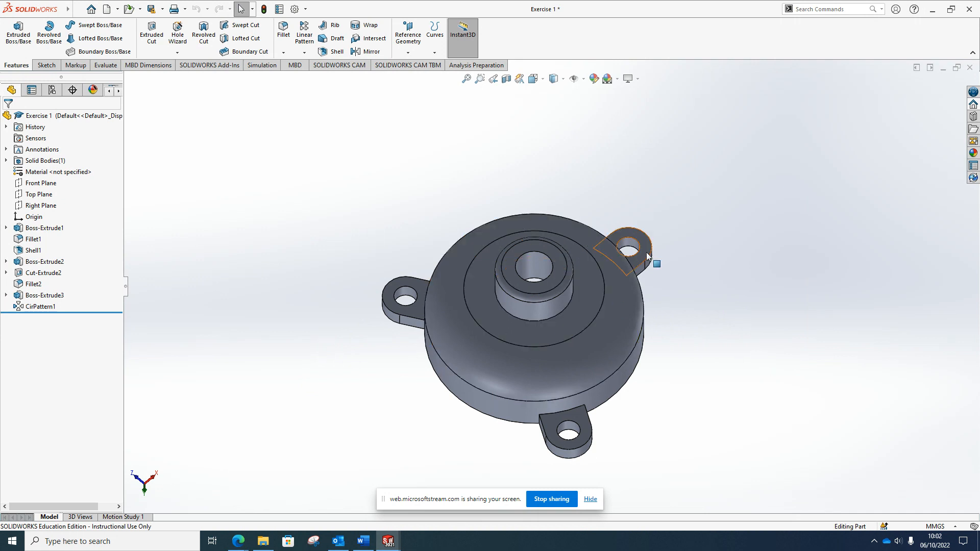
Save this angled orientation as a named view called 'Iso side'
{"action": "key", "text": "space"}
{"action": "left_click", "coordinate": [559, 275]}
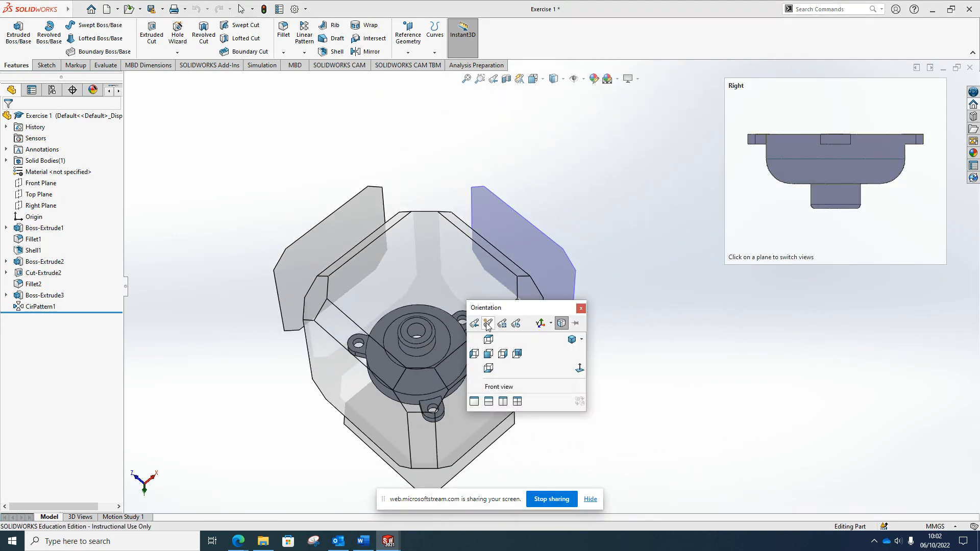
{"action": "left_click", "coordinate": [487, 323]}
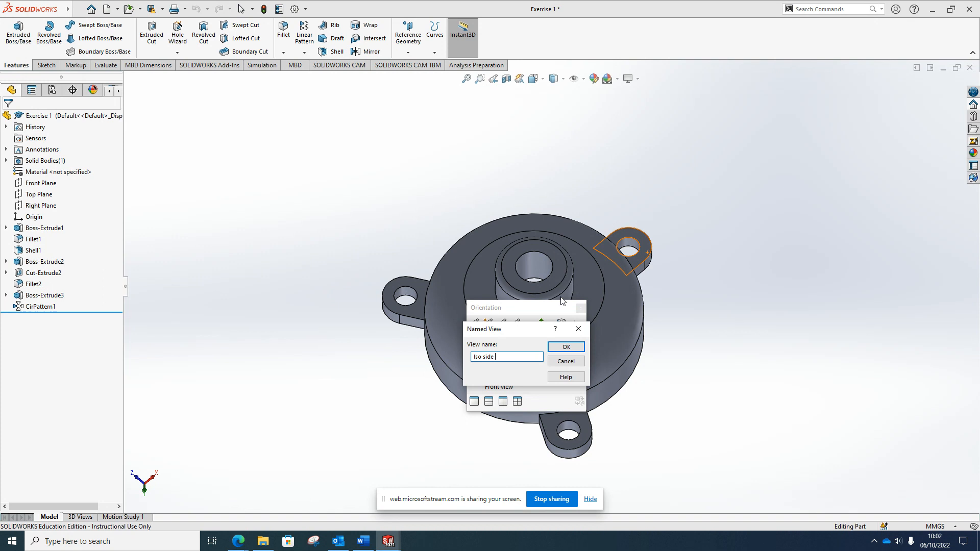
{"action": "left_click", "coordinate": [579, 347]}
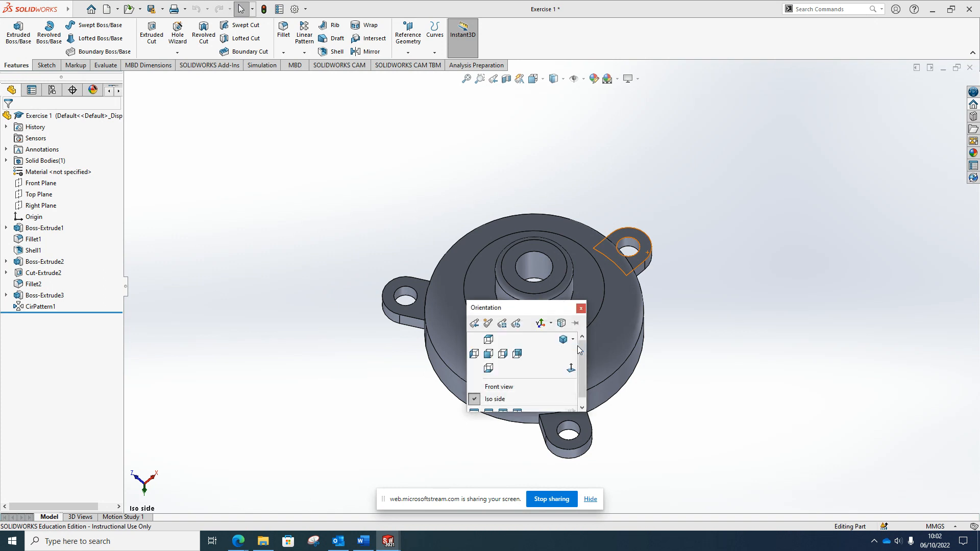
{"action": "left_click", "coordinate": [582, 309]}
{"action": "left_click", "coordinate": [389, 541]}
Refresh the View Palette and place the *Current view on the sheet's right, Shaded With Edges
{"action": "left_click", "coordinate": [416, 520]}
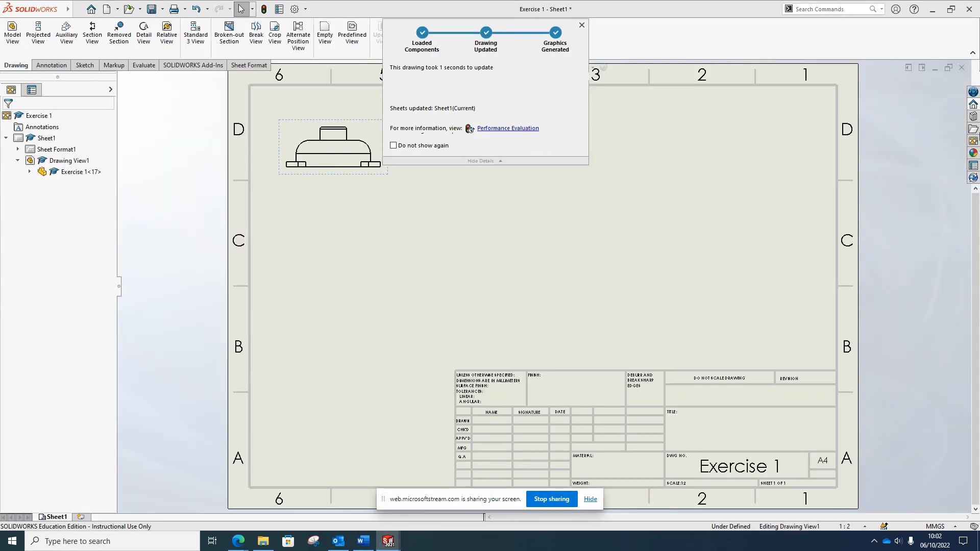
{"action": "left_click", "coordinate": [974, 141]}
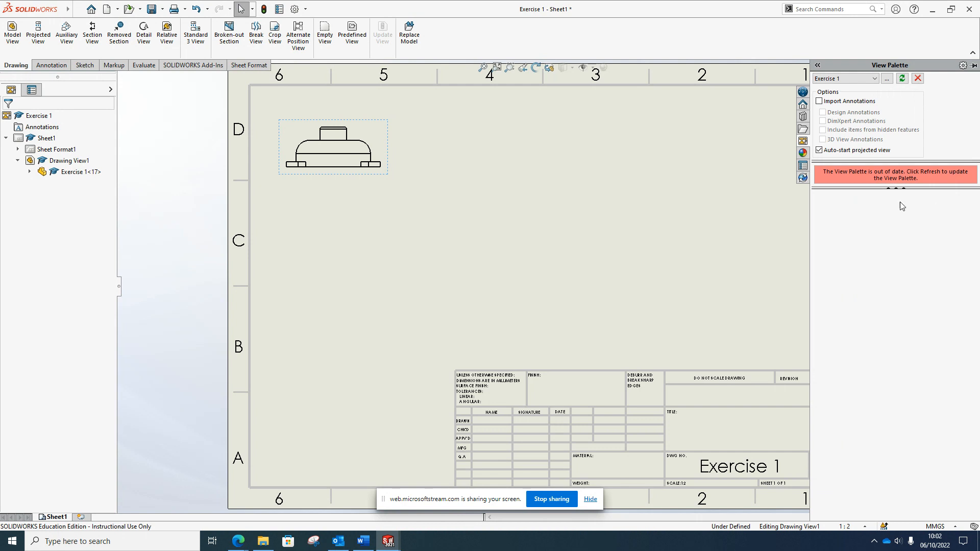
{"action": "left_click", "coordinate": [902, 78]}
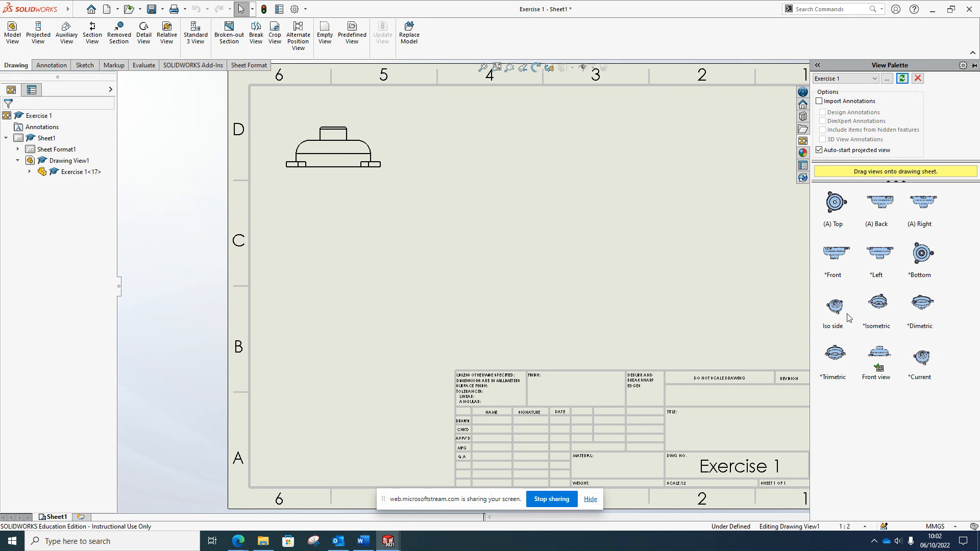
{"action": "mouse_move", "coordinate": [919, 359]}
{"action": "left_mouse_down"}
{"action": "mouse_move", "coordinate": [728, 304]}
{"action": "mouse_move", "coordinate": [688, 270]}
{"action": "left_mouse_up"}
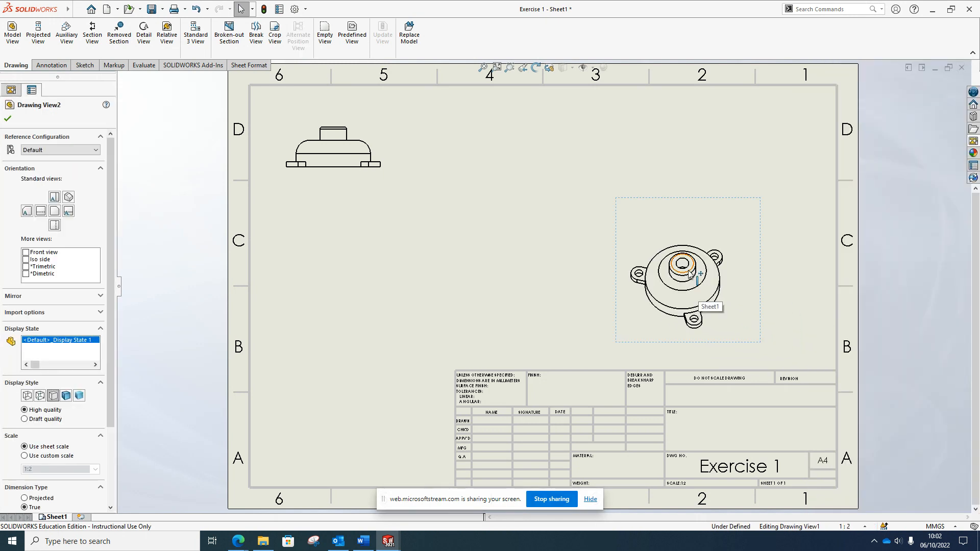
{"action": "left_click", "coordinate": [66, 396]}
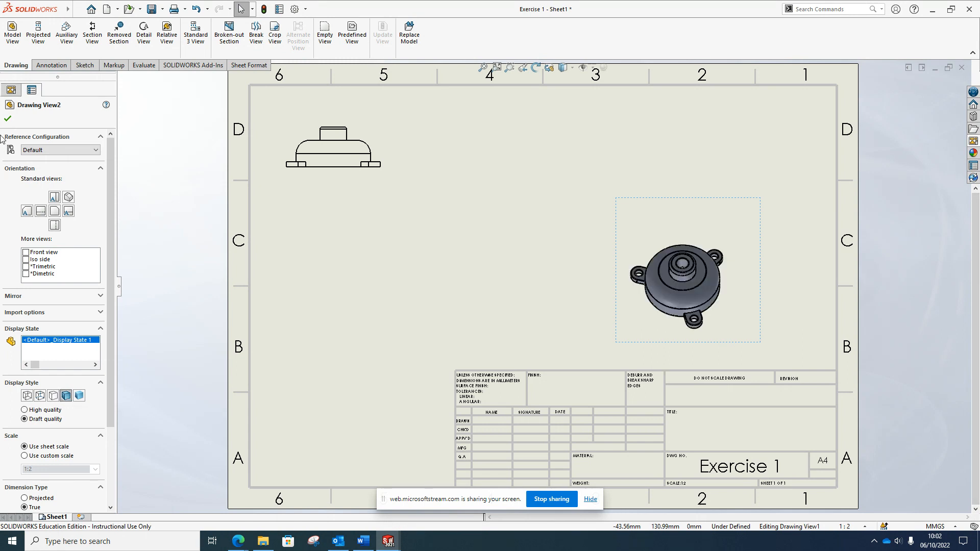
{"action": "left_click", "coordinate": [8, 118]}
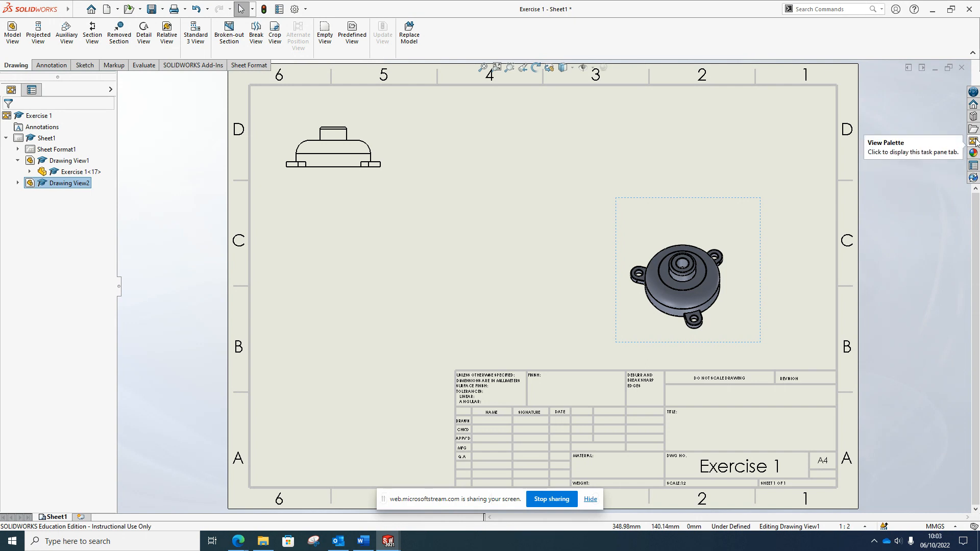
Drop the (A) Top view at the sheet's lower left without extra projected views
{"action": "left_click", "coordinate": [974, 165]}
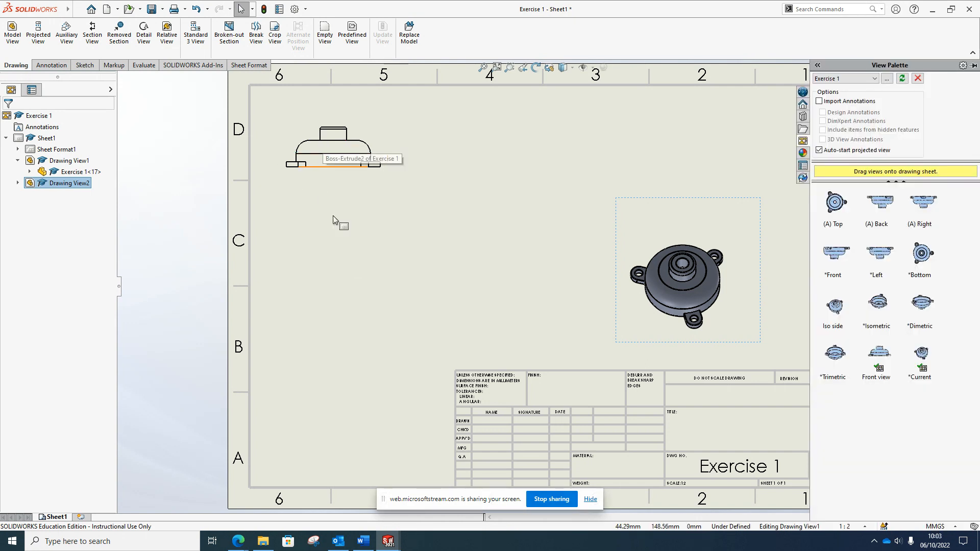
{"action": "left_click_drag", "start_coordinate": [840, 203], "coordinate": [341, 320]}
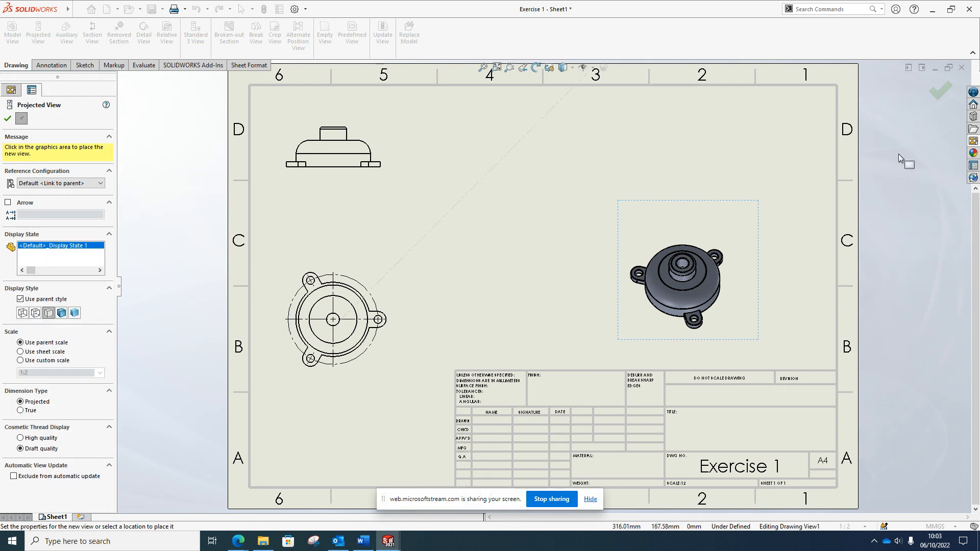
{"action": "left_click", "coordinate": [972, 143]}
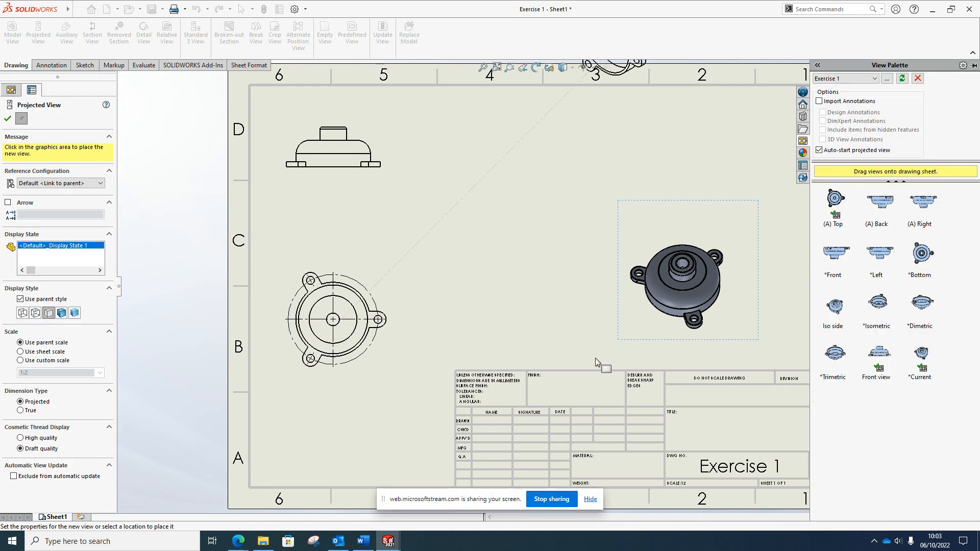
{"action": "key", "text": "Escape"}
{"action": "key", "text": "Escape"}
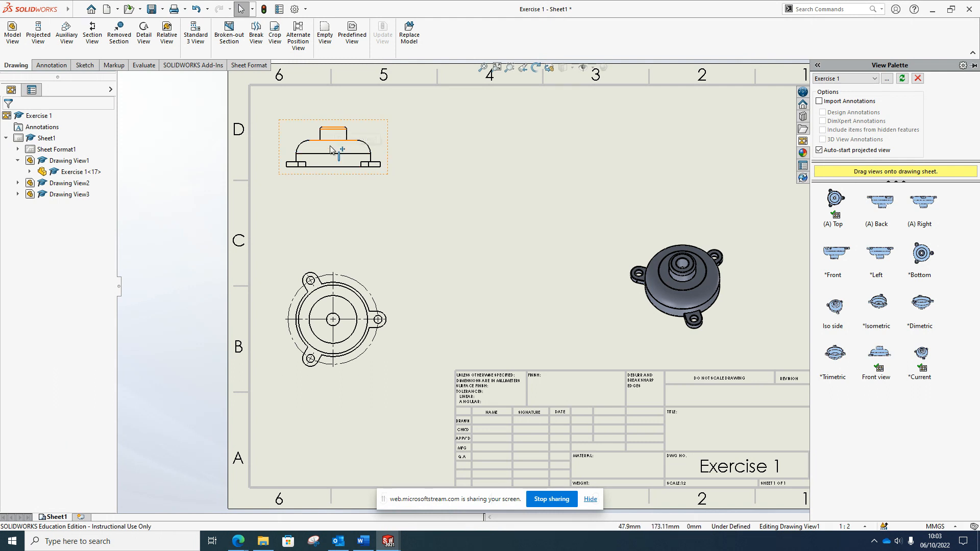
Cut section A-A vertically through the front view and place it at the top right
{"action": "left_click", "coordinate": [91, 36]}
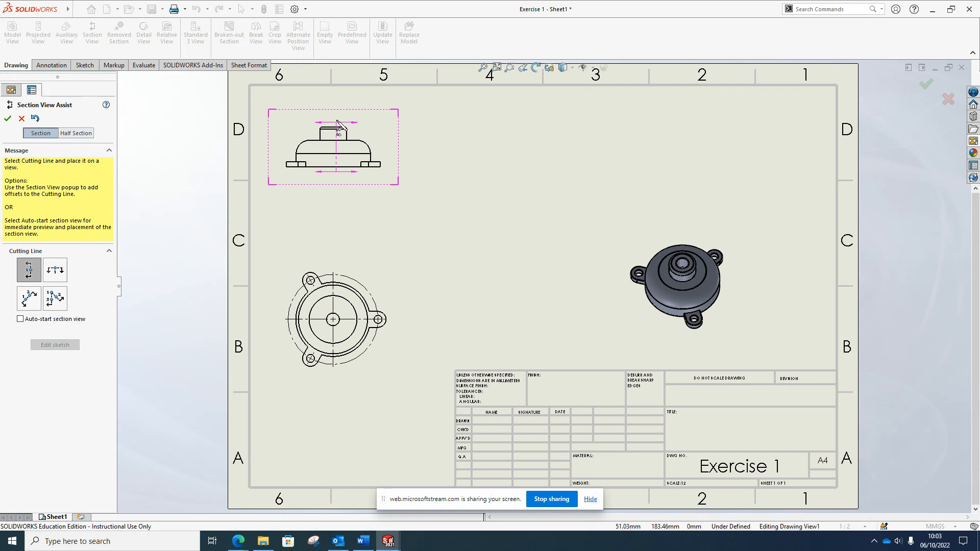
{"action": "left_click", "coordinate": [336, 122]}
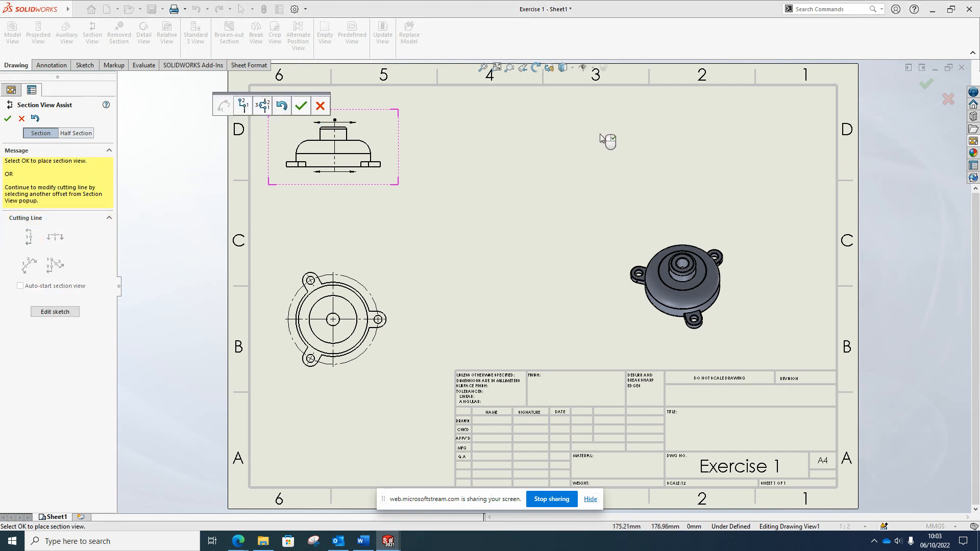
{"action": "left_click", "coordinate": [300, 107]}
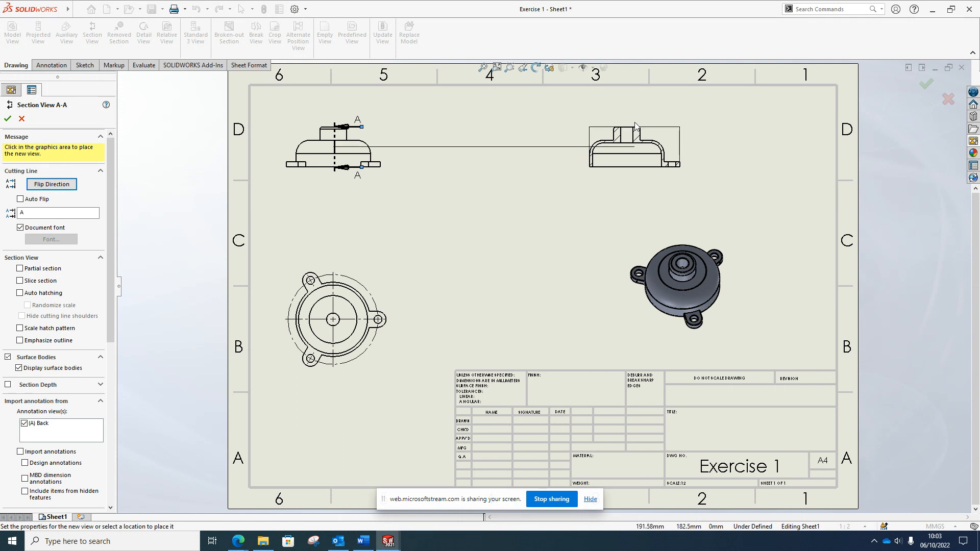
{"action": "left_click", "coordinate": [634, 125]}
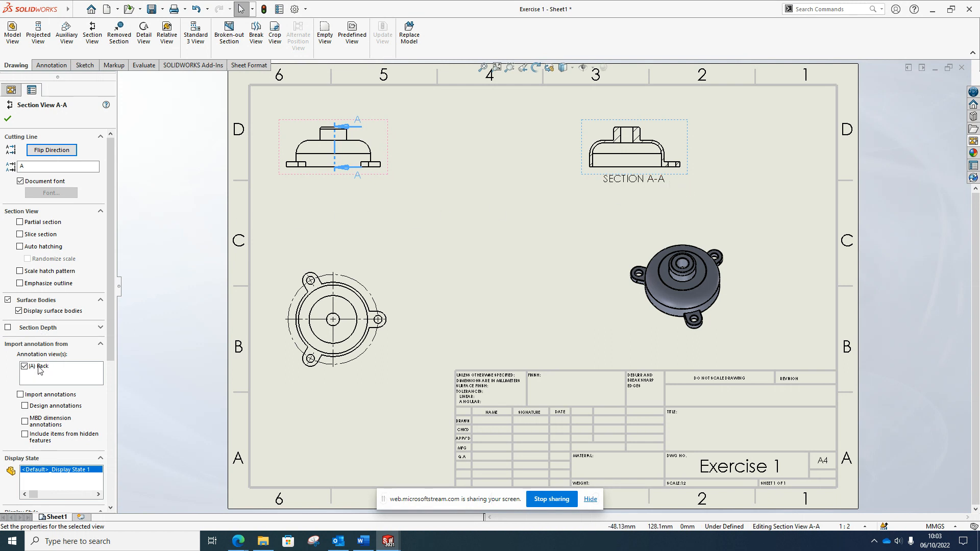
{"action": "left_click", "coordinate": [27, 167]}
{"action": "left_click", "coordinate": [7, 118]}
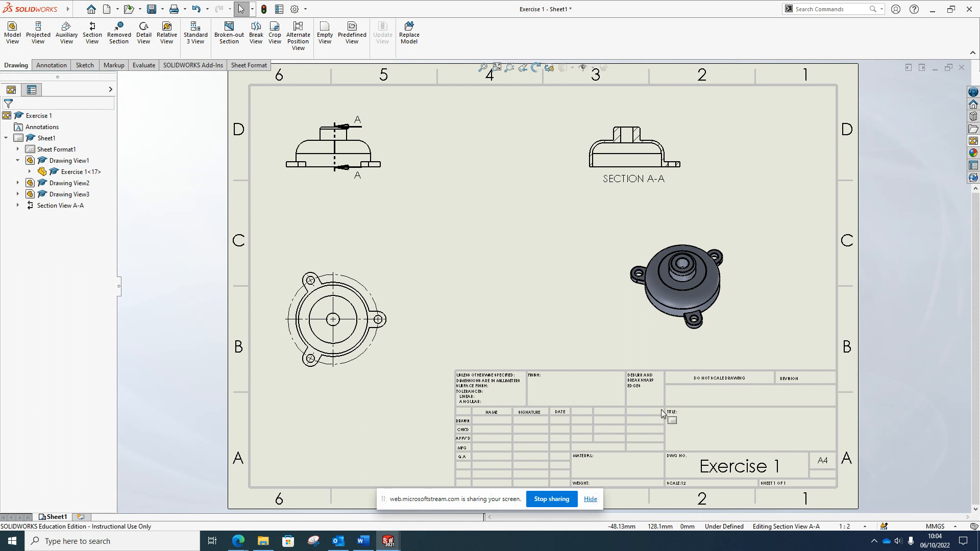
Enter Edit Sheet Format and open the title block's TITLE note for editing
{"action": "right_click", "coordinate": [583, 384]}
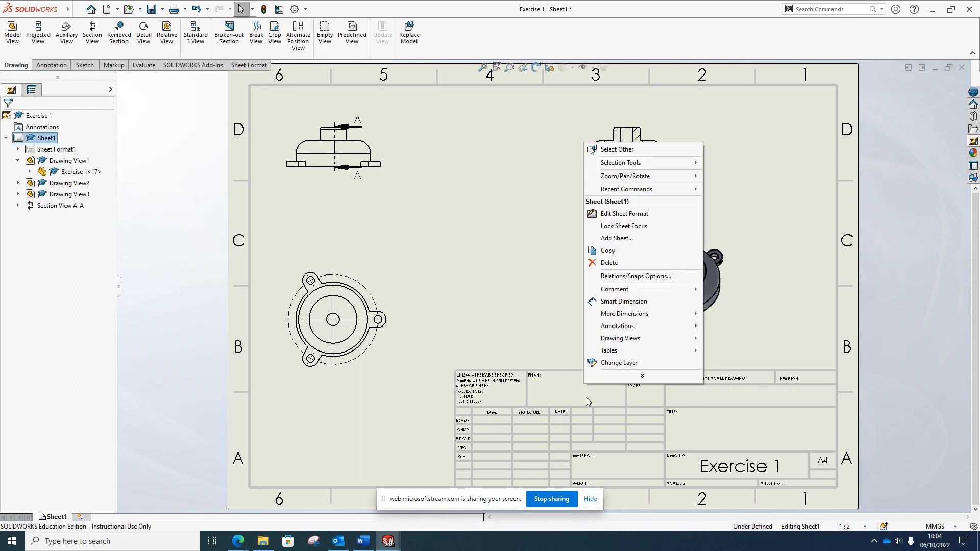
{"action": "left_click", "coordinate": [644, 213]}
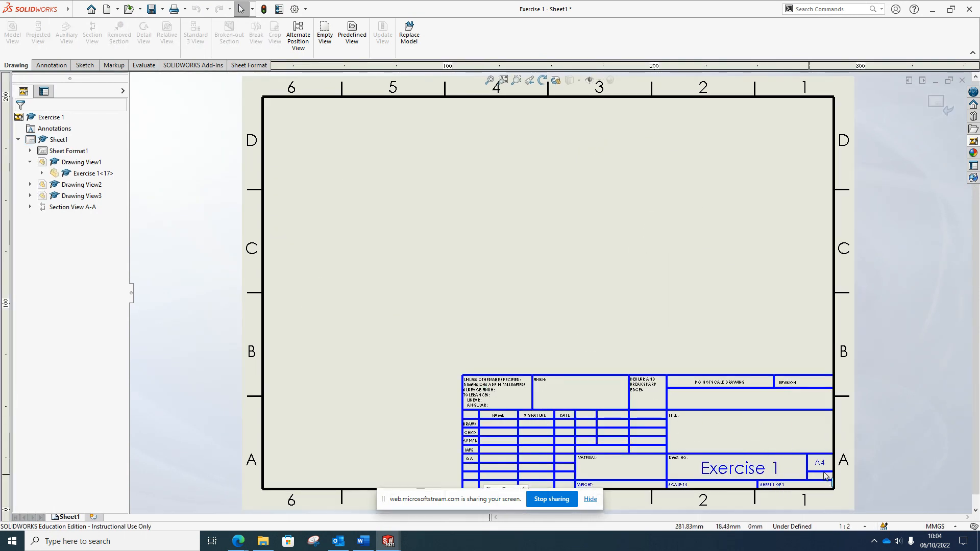
{"action": "right_click", "coordinate": [728, 430]}
{"action": "left_click", "coordinate": [684, 435]}
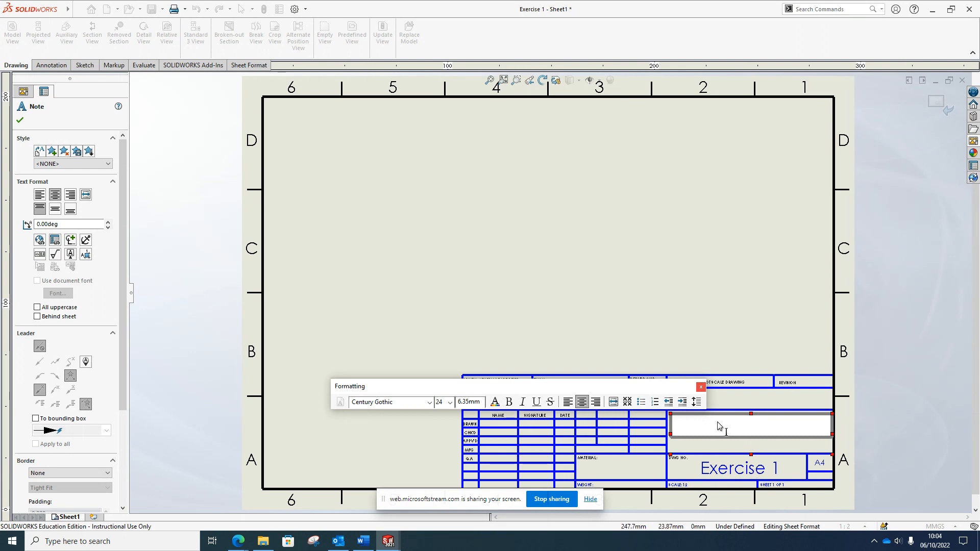
Enter 'Exercise 1' in the TITLE field and nudge the note slightly down in its cell
{"action": "type", "text": "Exercise 1"}
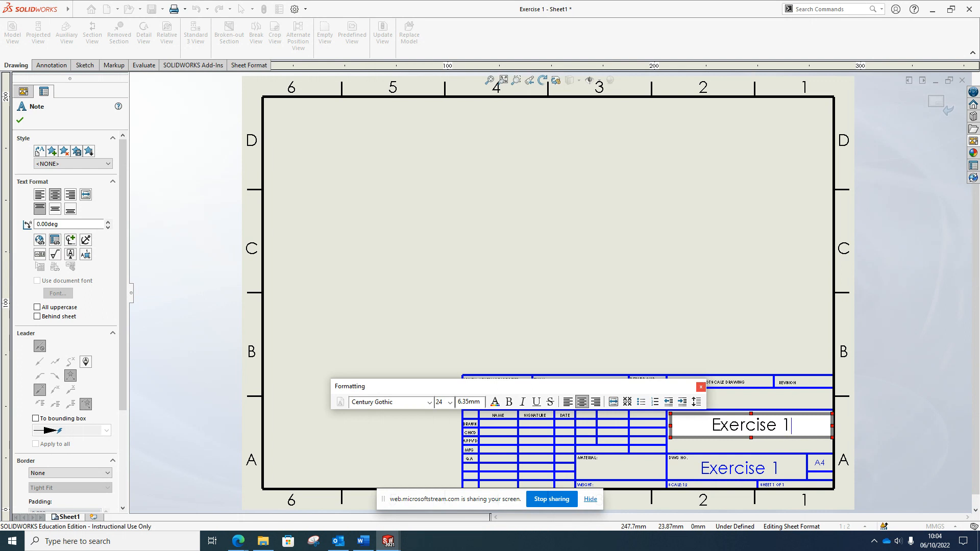
{"action": "left_click", "coordinate": [639, 347]}
{"action": "left_click", "coordinate": [755, 430]}
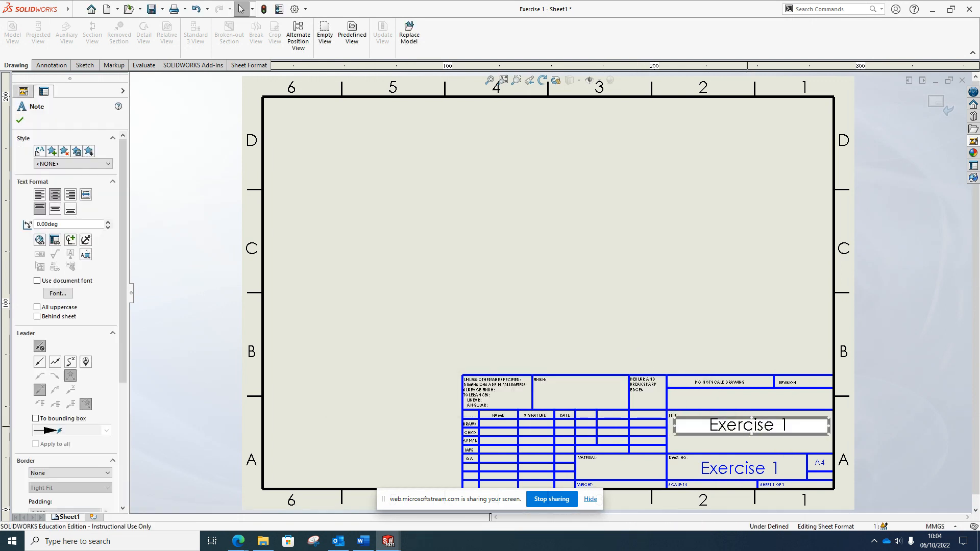
{"action": "left_click_drag", "start_coordinate": [715, 417], "coordinate": [719, 429]}
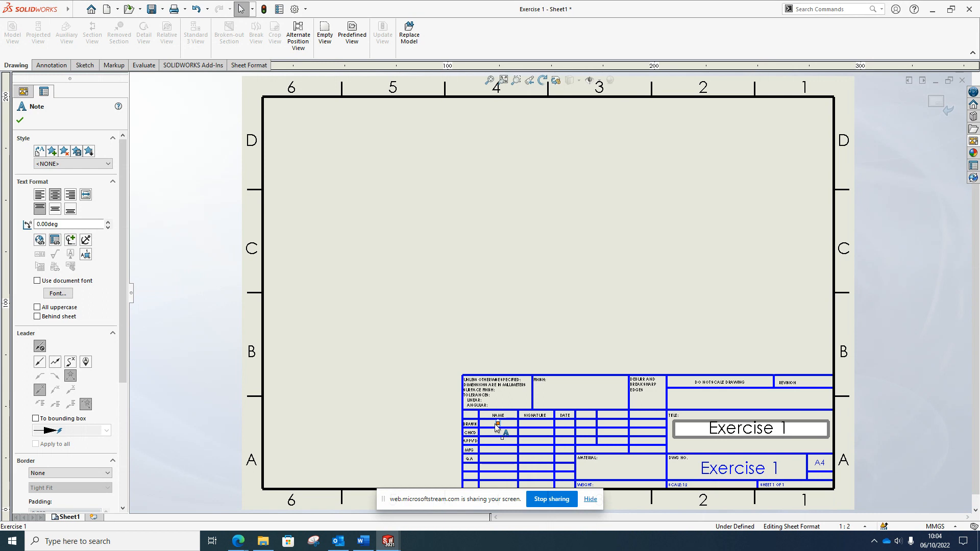
Check the drawn-by, checked-by and QA name entries, then clear the selection
{"action": "left_click", "coordinate": [501, 432]}
{"action": "left_click", "coordinate": [501, 437]}
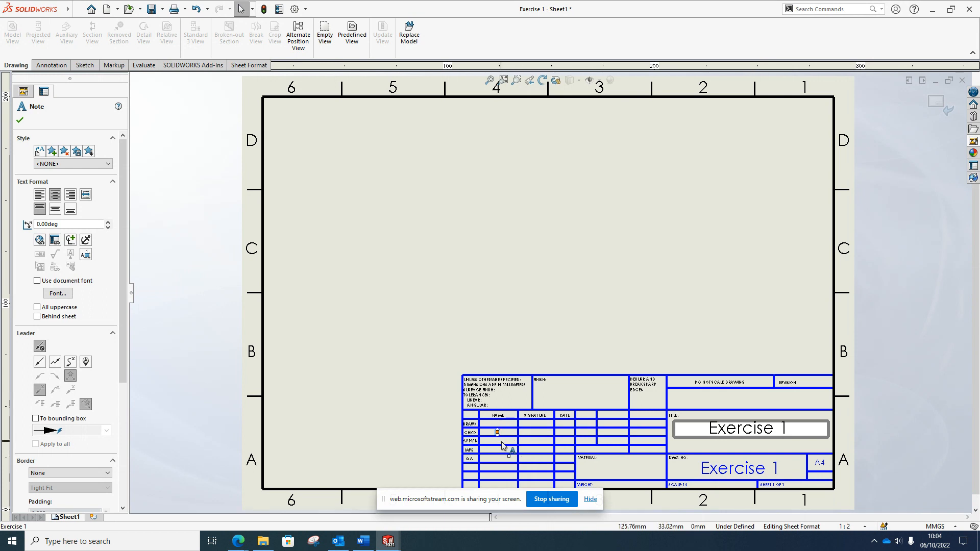
{"action": "left_click", "coordinate": [495, 458]}
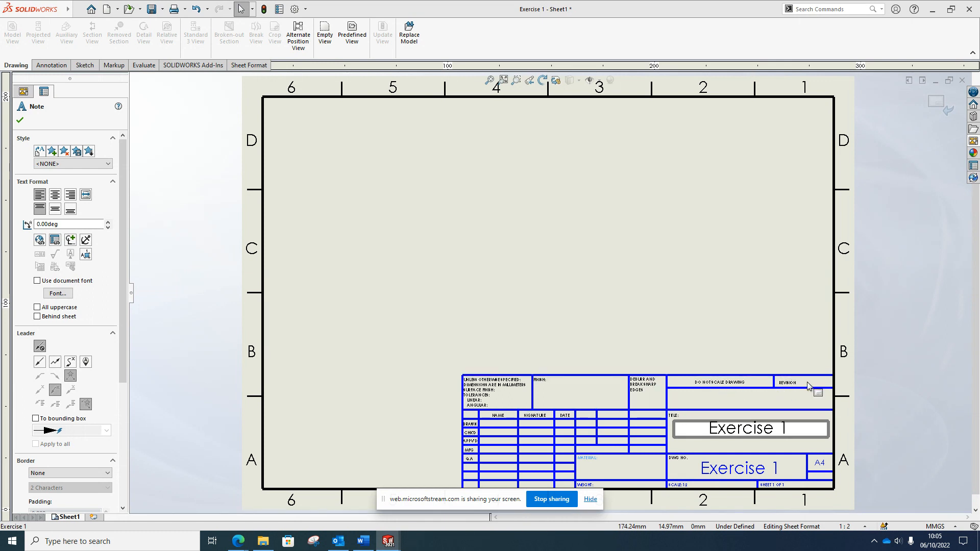
{"action": "key", "text": "Escape"}
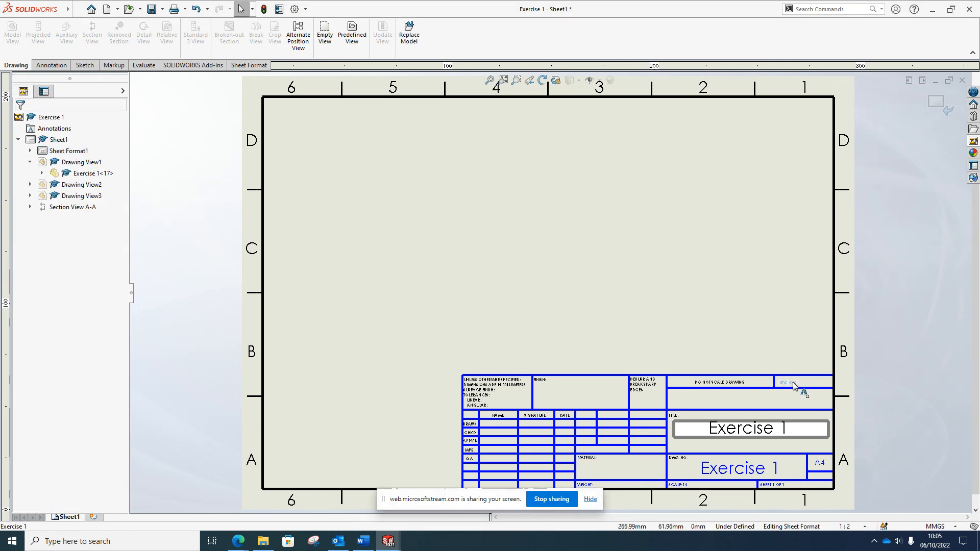
Enter revision 'A' in the empty note of the REVISION cell
{"action": "left_click", "coordinate": [793, 383]}
{"action": "left_click", "coordinate": [811, 382]}
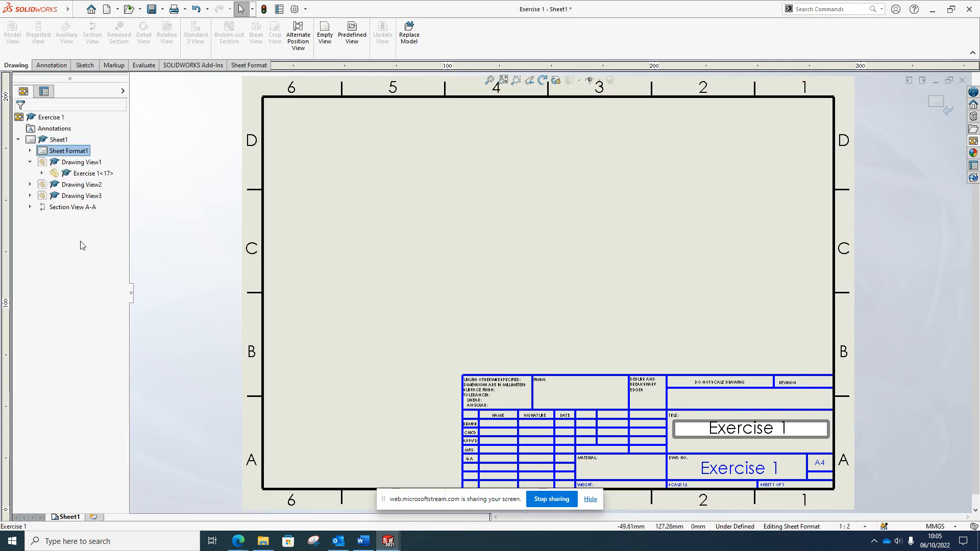
{"action": "left_click", "coordinate": [820, 383]}
{"action": "double_click", "coordinate": [819, 382]}
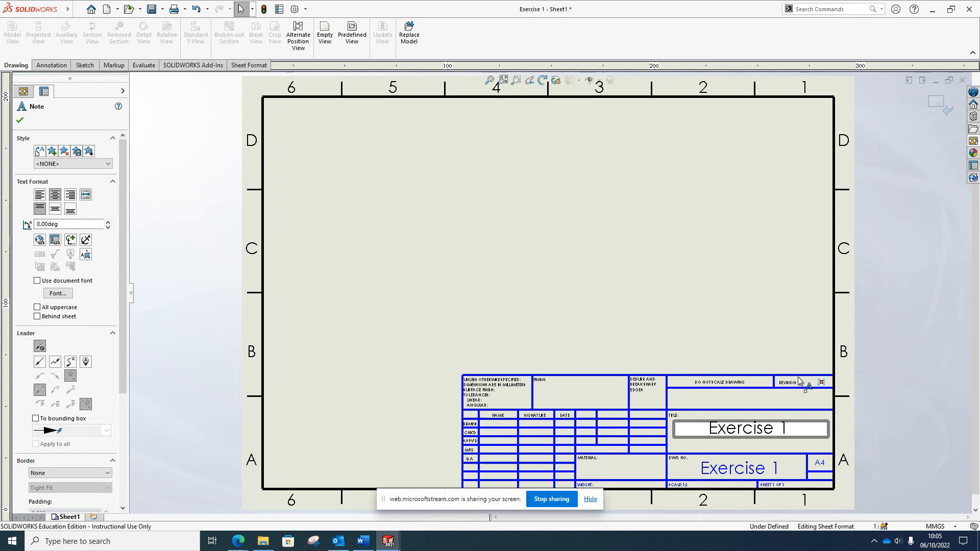
{"action": "type", "text": "A"}
{"action": "left_click", "coordinate": [803, 406]}
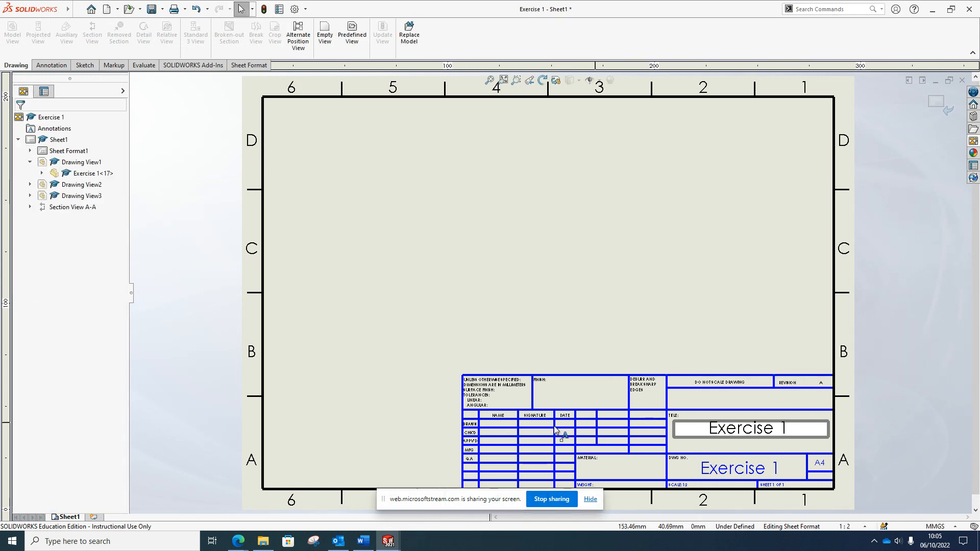
Select the contents of the DRAWN row's name cell in the title block
{"action": "scroll", "coordinate": [520, 433], "scroll_direction": "down", "scroll_amount": 3}
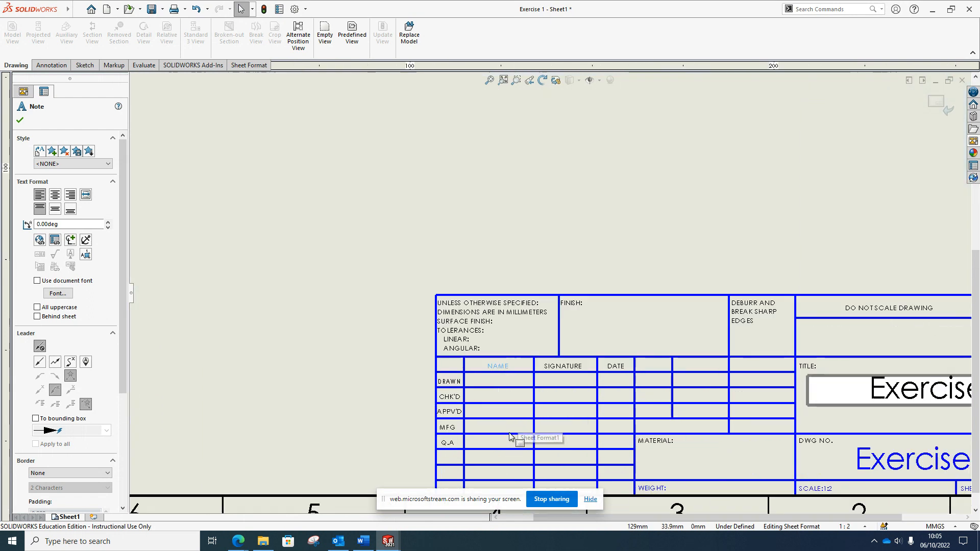
{"action": "left_click", "coordinate": [491, 382]}
{"action": "left_click", "coordinate": [488, 374]}
{"action": "left_click", "coordinate": [491, 380]}
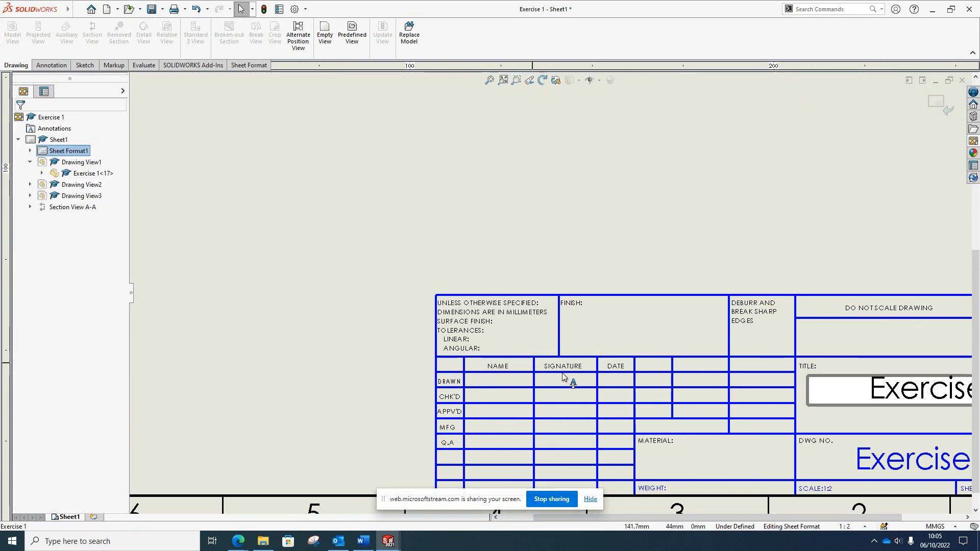
{"action": "left_click", "coordinate": [485, 382]}
{"action": "left_click", "coordinate": [490, 384]}
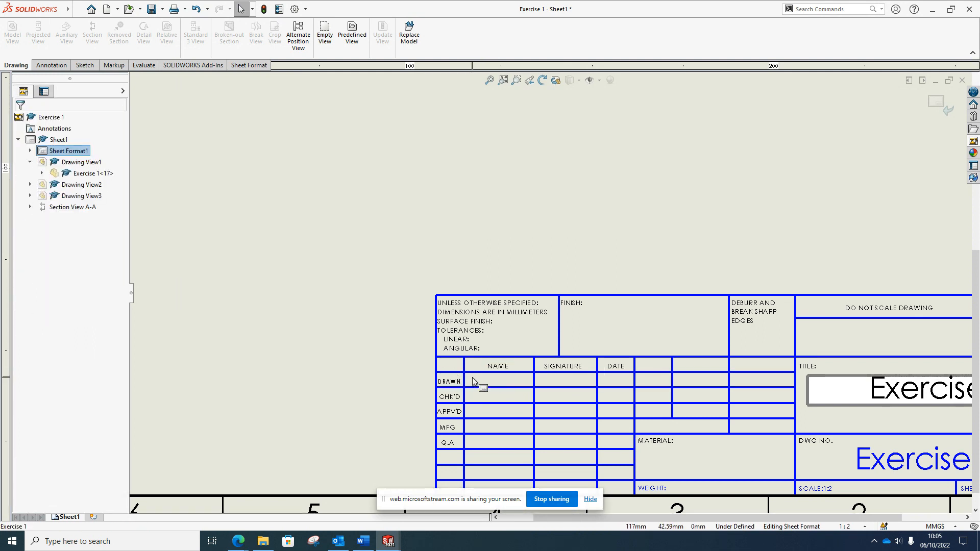
{"action": "left_click", "coordinate": [474, 373]}
{"action": "left_click", "coordinate": [481, 381]}
{"action": "left_click_drag", "start_coordinate": [475, 378], "coordinate": [512, 388]}
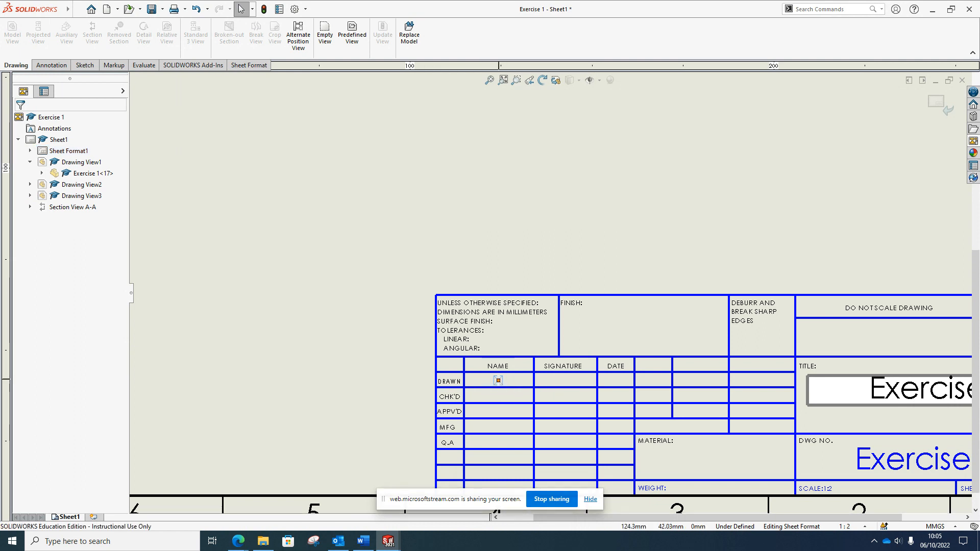
Widen the DRAWN name note, complete the drafter's name, and start a note in the DATE cell
{"action": "double_click", "coordinate": [498, 381]}
{"action": "left_click_drag", "start_coordinate": [501, 381], "coordinate": [527, 381]}
{"action": "type", "text": ". "}
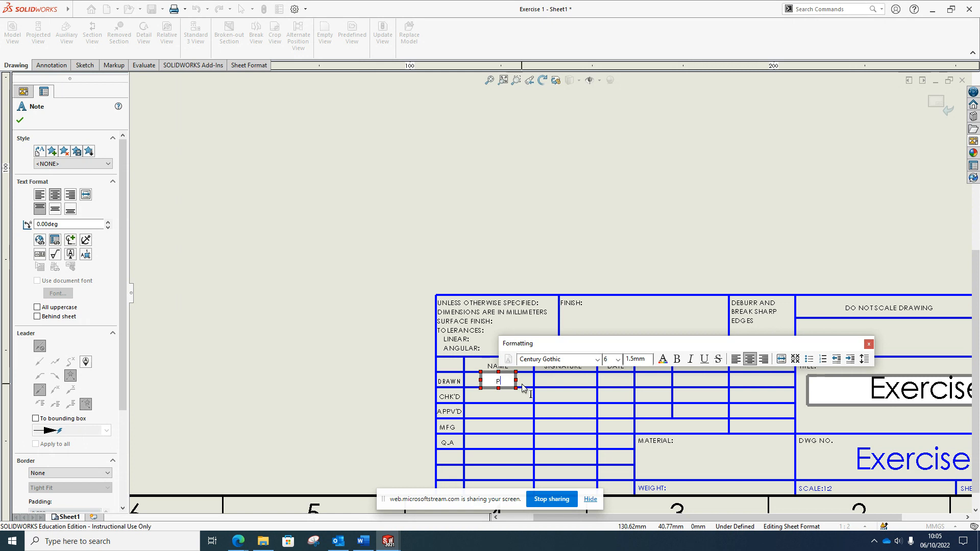
{"action": "type", "text": "Byrne"}
{"action": "left_click", "coordinate": [564, 382]}
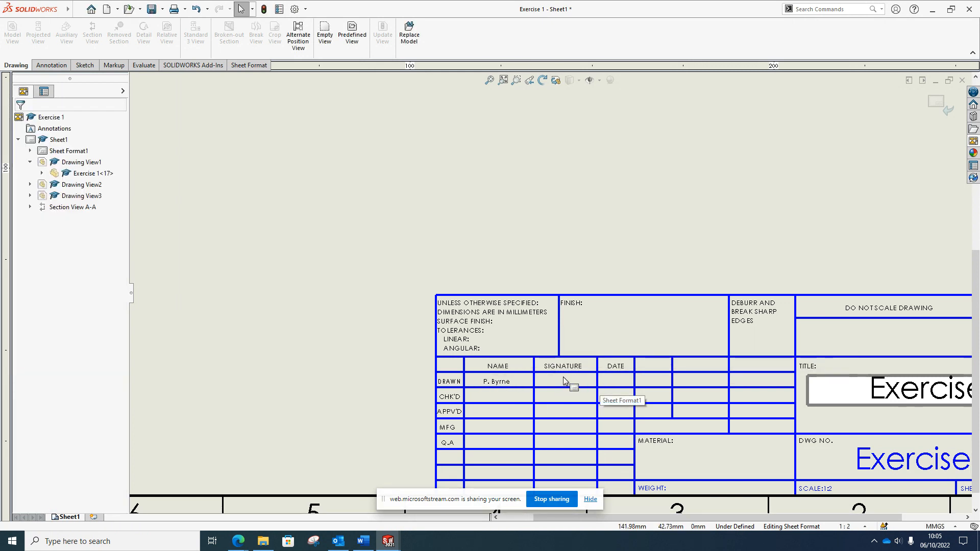
{"action": "left_click", "coordinate": [610, 381]}
{"action": "left_click", "coordinate": [611, 382]}
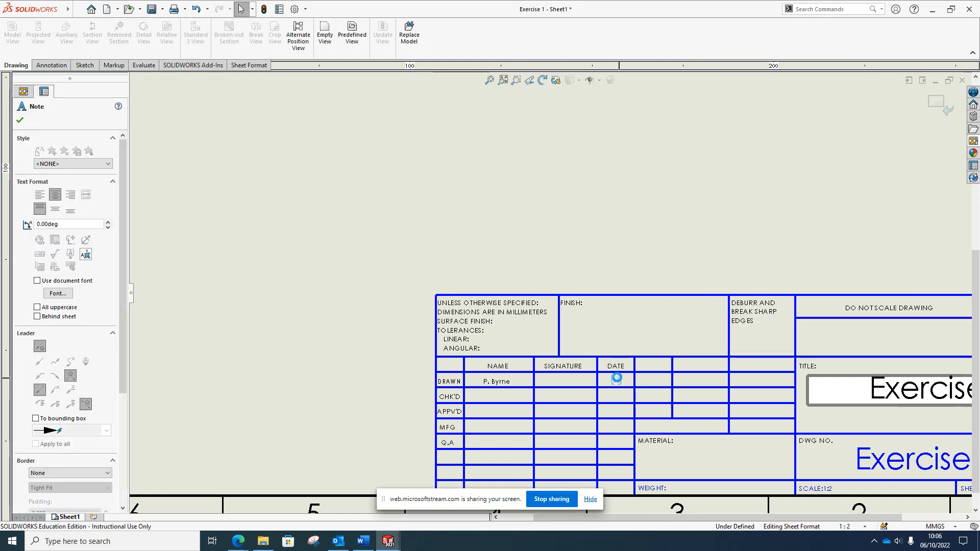
Enter 06/10/2022 in the DRAWN date cell and reduce its font size to 5
{"action": "type", "text": "06"}
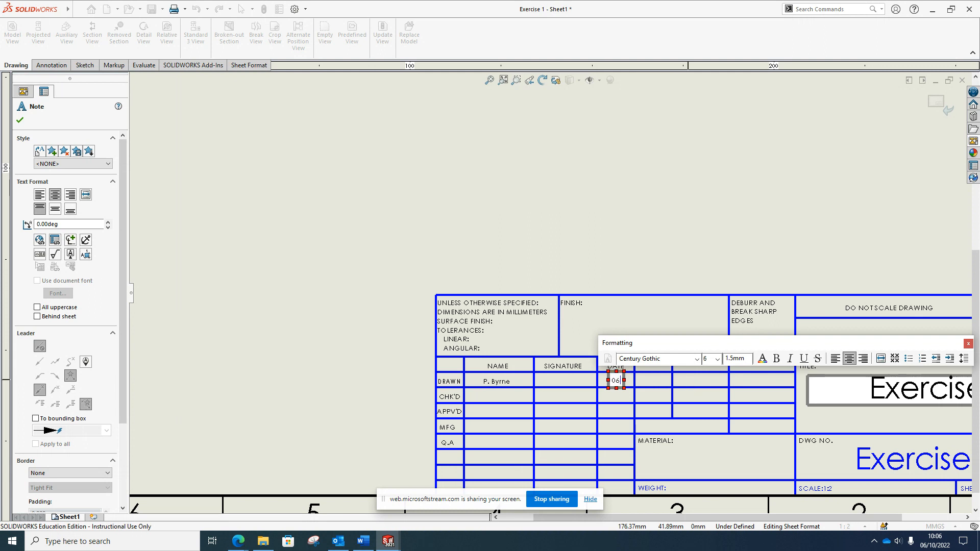
{"action": "type", "text": "/10/2022"}
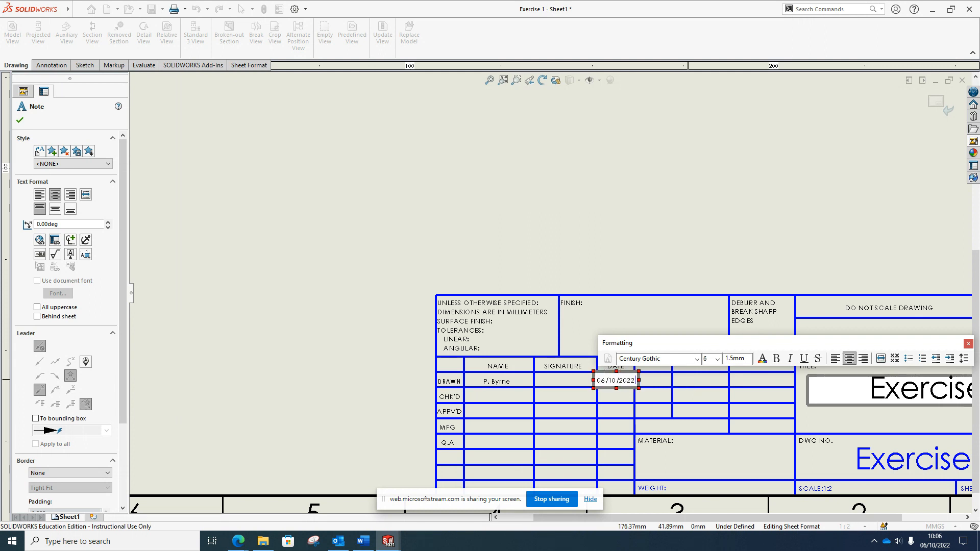
{"action": "left_click", "coordinate": [718, 359]}
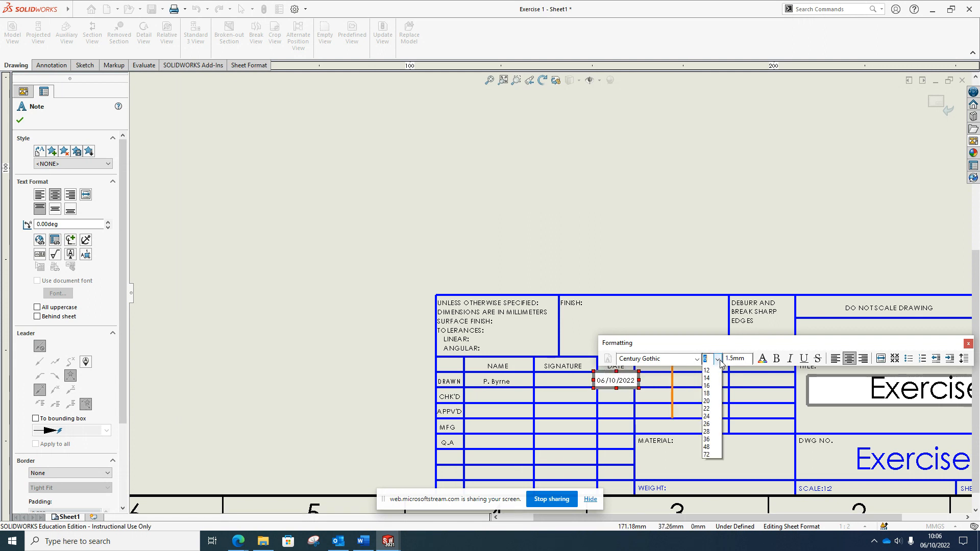
{"action": "left_click", "coordinate": [718, 360]}
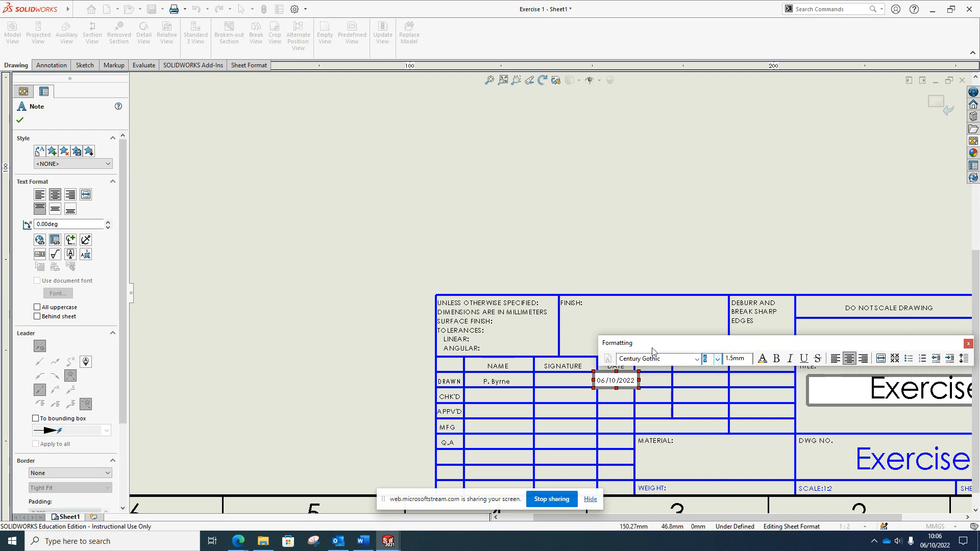
{"action": "double_click", "coordinate": [632, 384]}
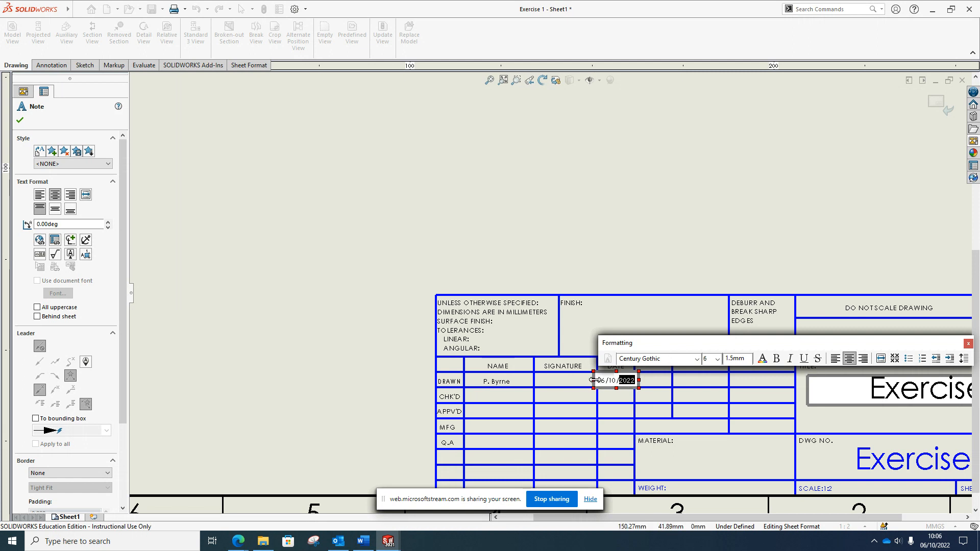
{"action": "left_click", "coordinate": [714, 359]}
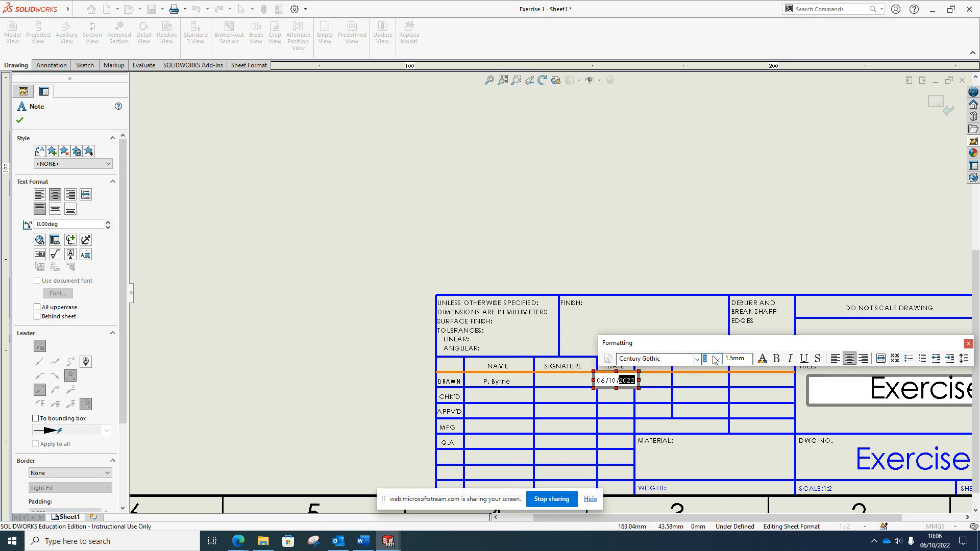
{"action": "left_click", "coordinate": [719, 360]}
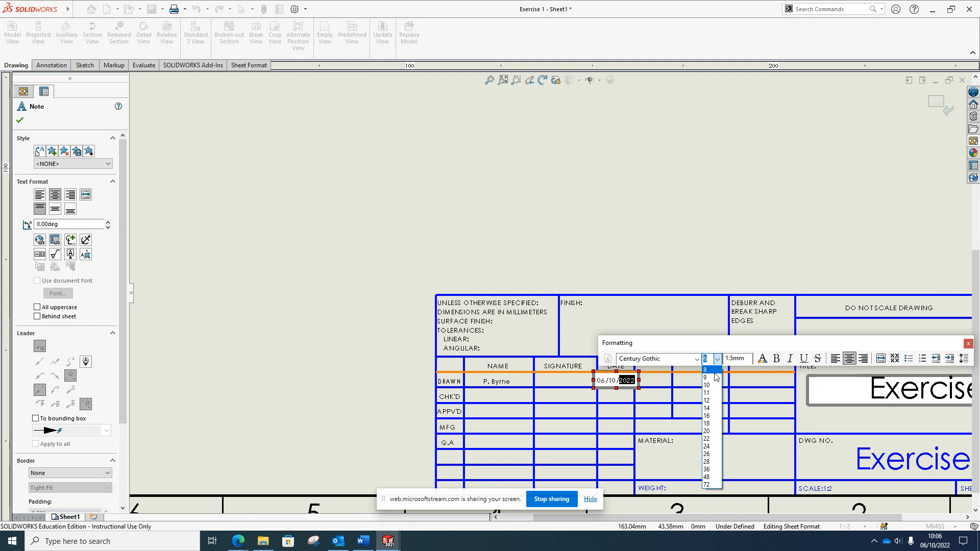
{"action": "left_click", "coordinate": [708, 360]}
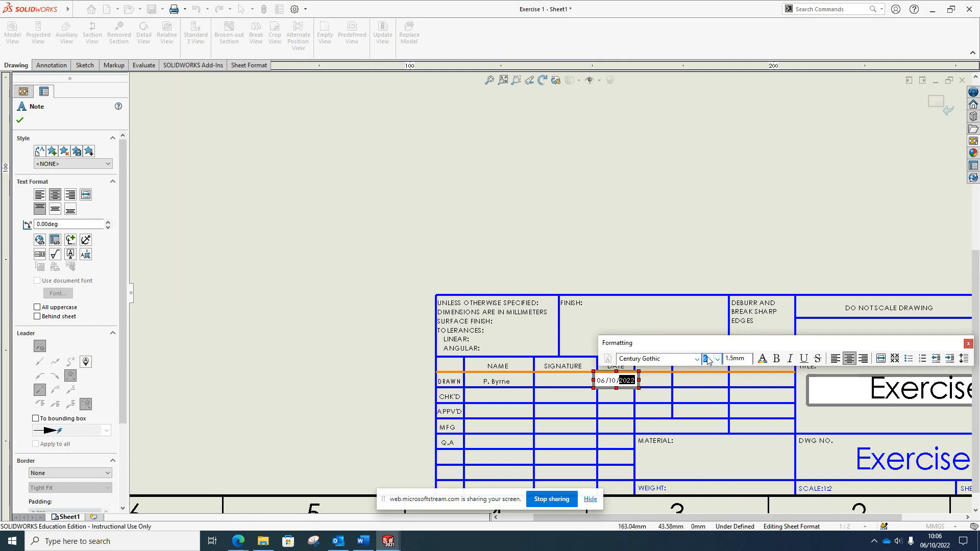
{"action": "key", "text": "Return"}
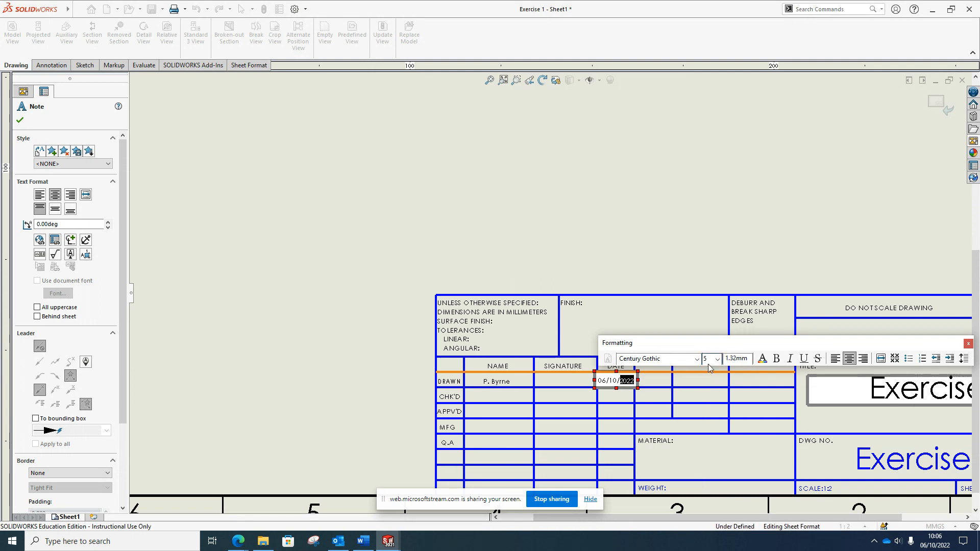
{"action": "left_click", "coordinate": [718, 380]}
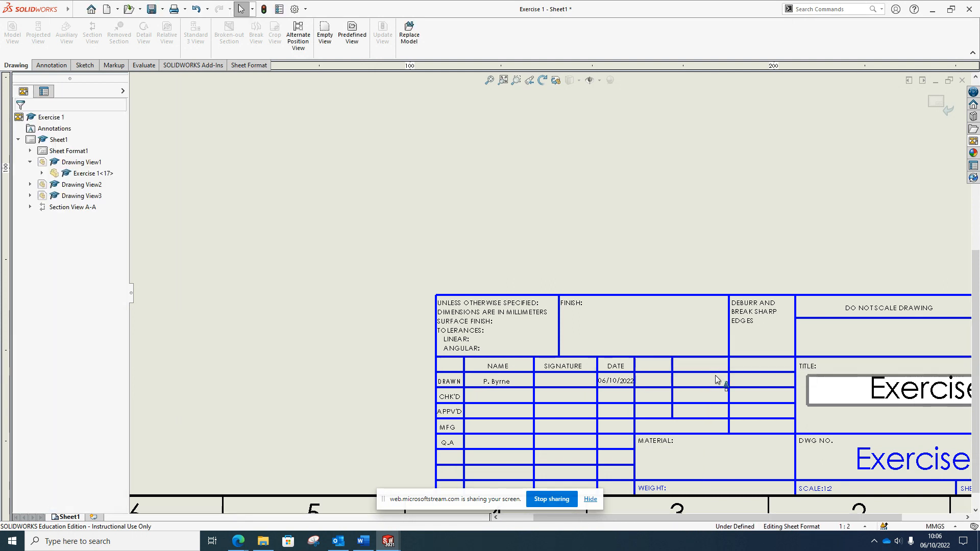
{"action": "left_click", "coordinate": [647, 459]}
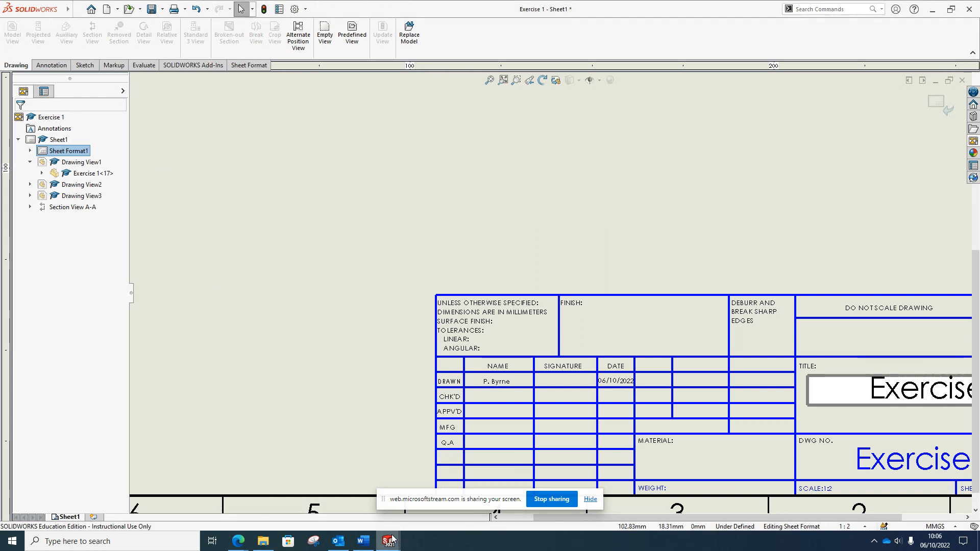
{"action": "mouse_move", "coordinate": [388, 541]}
{"action": "left_click", "coordinate": [367, 501]}
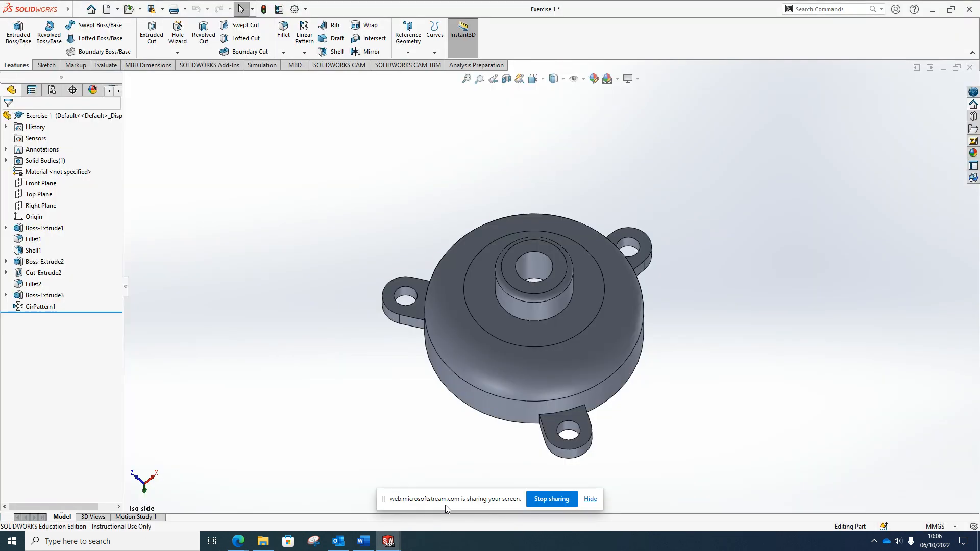
{"action": "mouse_move", "coordinate": [379, 540]}
{"action": "left_click", "coordinate": [444, 498]}
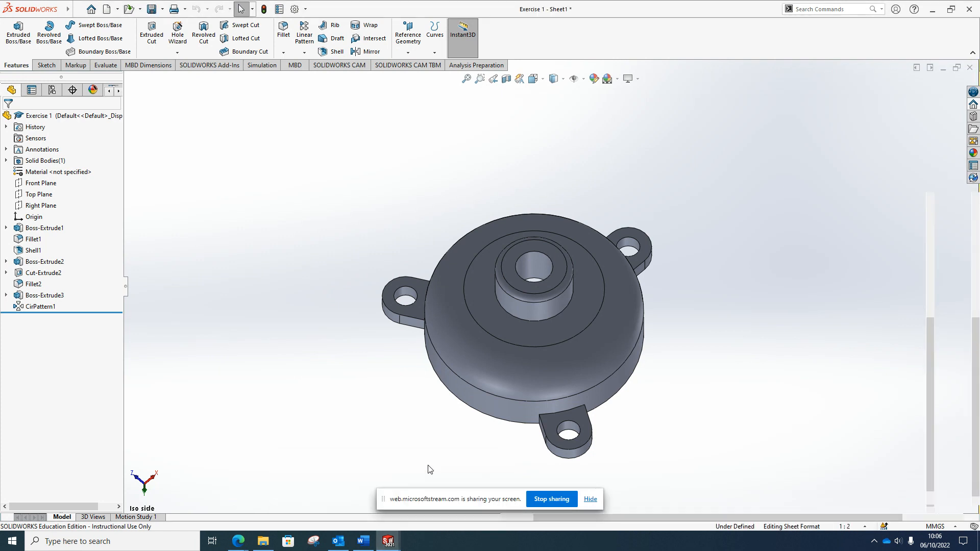
{"action": "left_click", "coordinate": [656, 441]}
{"action": "left_click", "coordinate": [663, 463]}
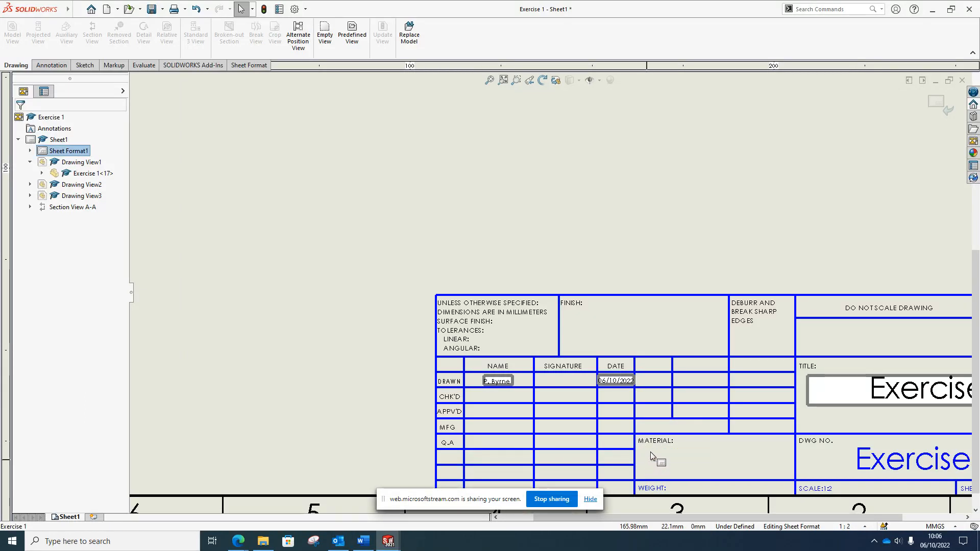
Type 'Cast Iron' into the note in the MATERIAL cell
{"action": "left_click", "coordinate": [716, 460]}
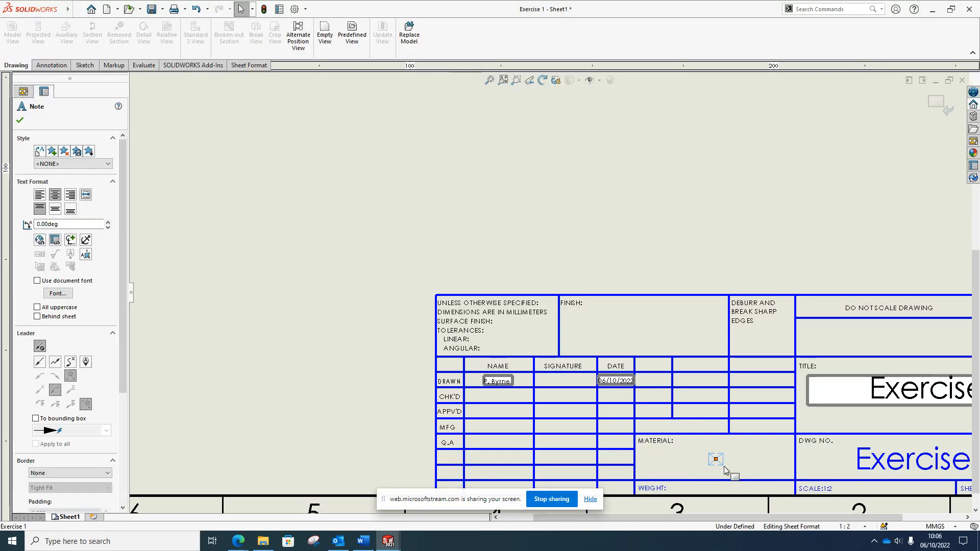
{"action": "double_click", "coordinate": [717, 461]}
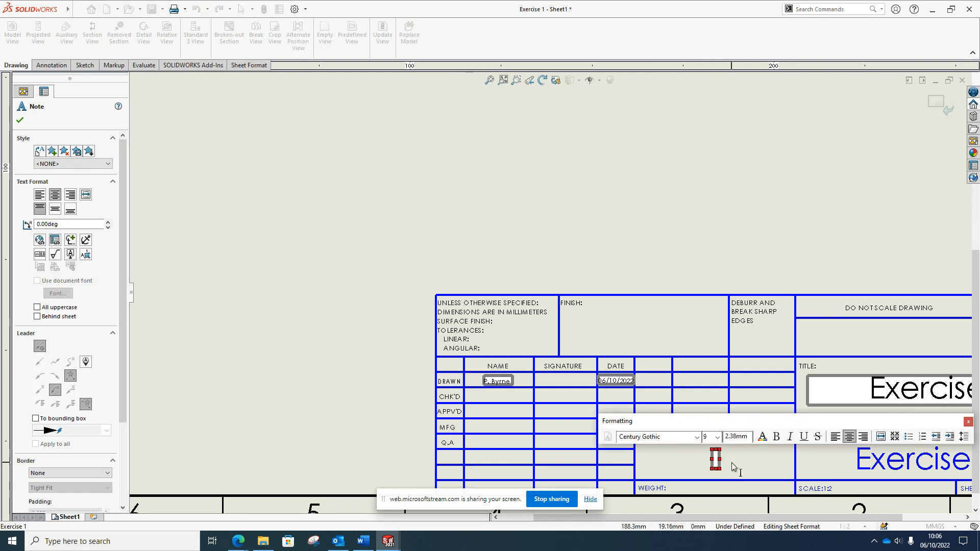
{"action": "type", "text": "Cast"}
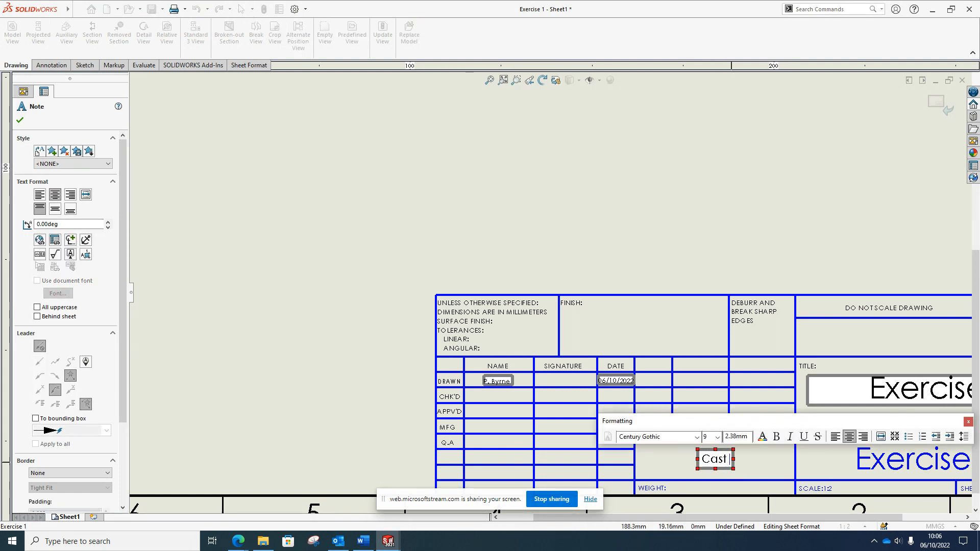
{"action": "type", "text": " Iron"}
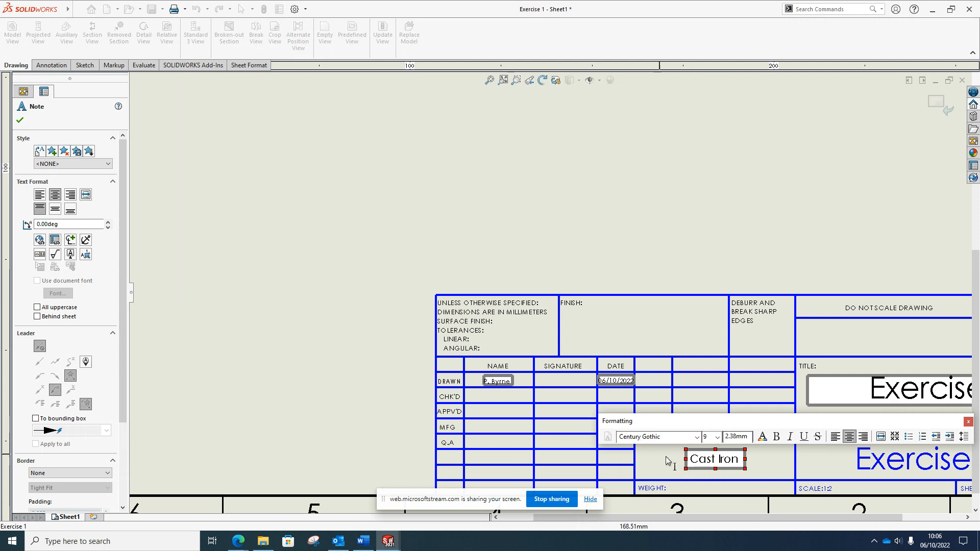
{"action": "left_click", "coordinate": [538, 244]}
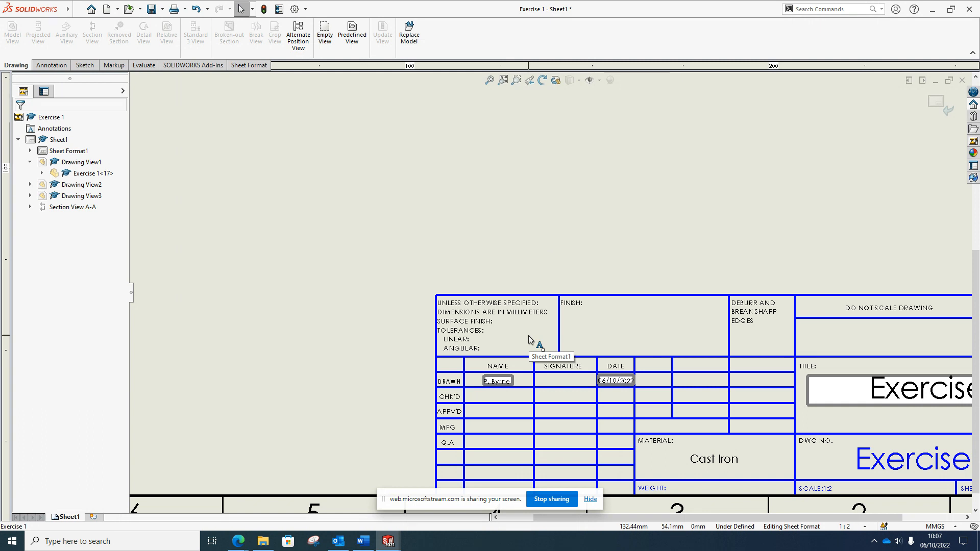
{"action": "right_click", "coordinate": [498, 198]}
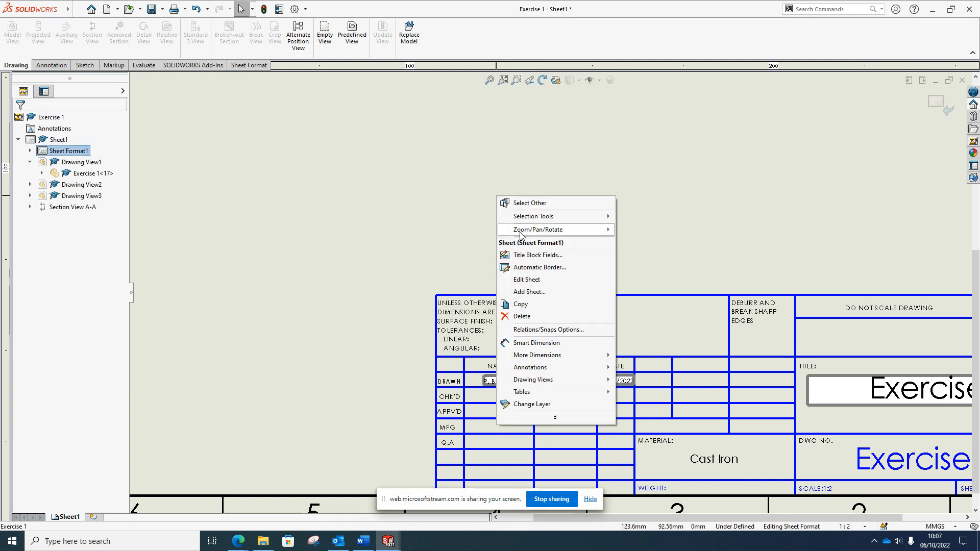
Switch back to Edit Sheet and zoom to see the whole sheet with all four views
{"action": "left_click", "coordinate": [531, 280]}
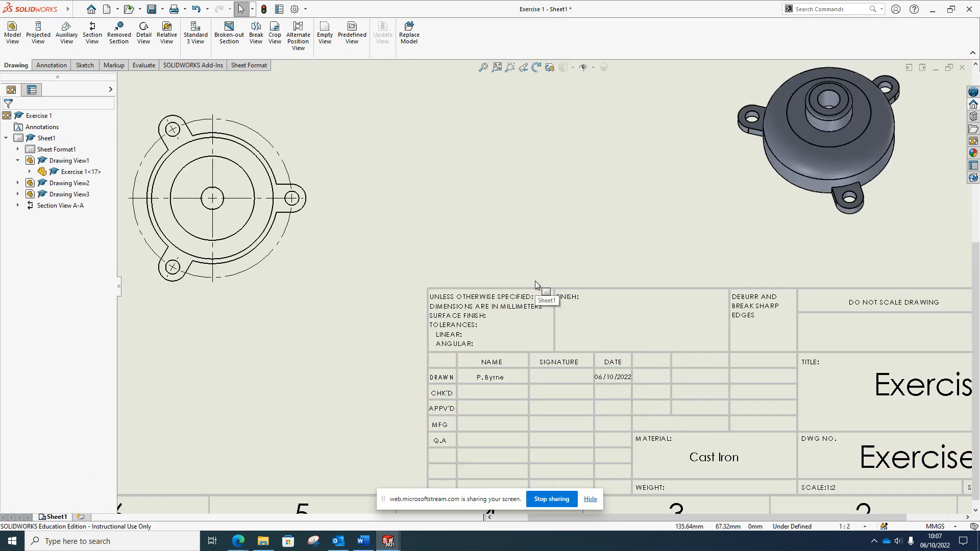
{"action": "scroll", "coordinate": [536, 281], "scroll_direction": "up", "scroll_amount": 3}
{"action": "right_click", "coordinate": [529, 174]}
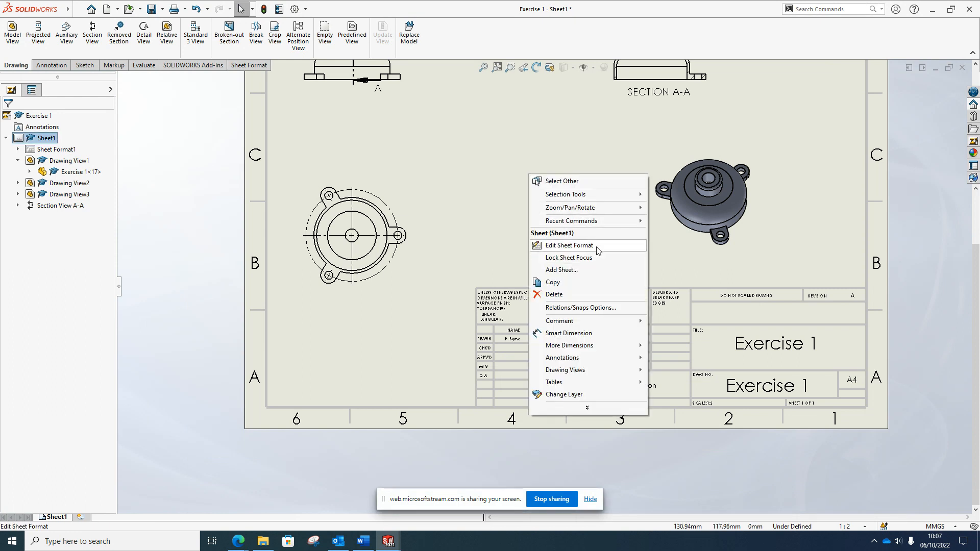
{"action": "left_click", "coordinate": [459, 179]}
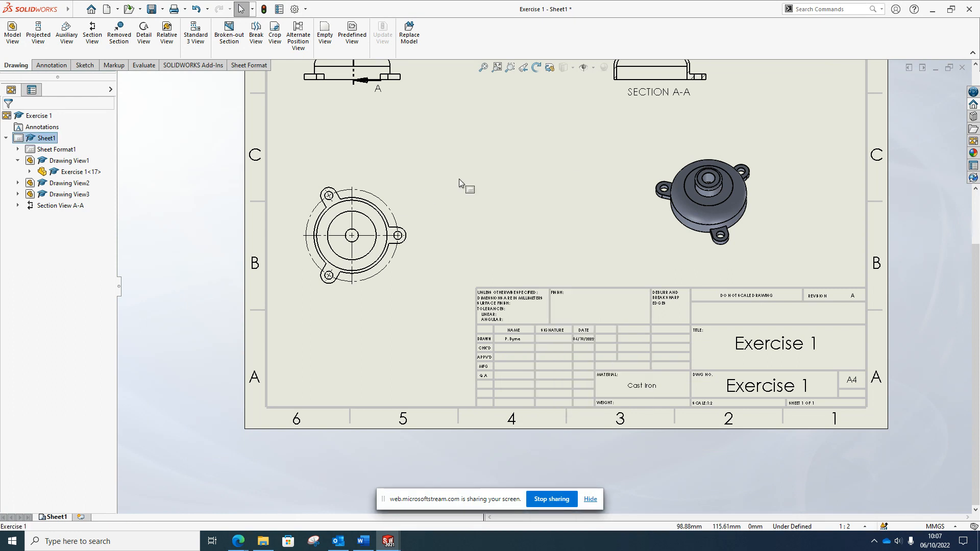
{"action": "scroll", "coordinate": [472, 216], "scroll_direction": "up", "scroll_amount": 3}
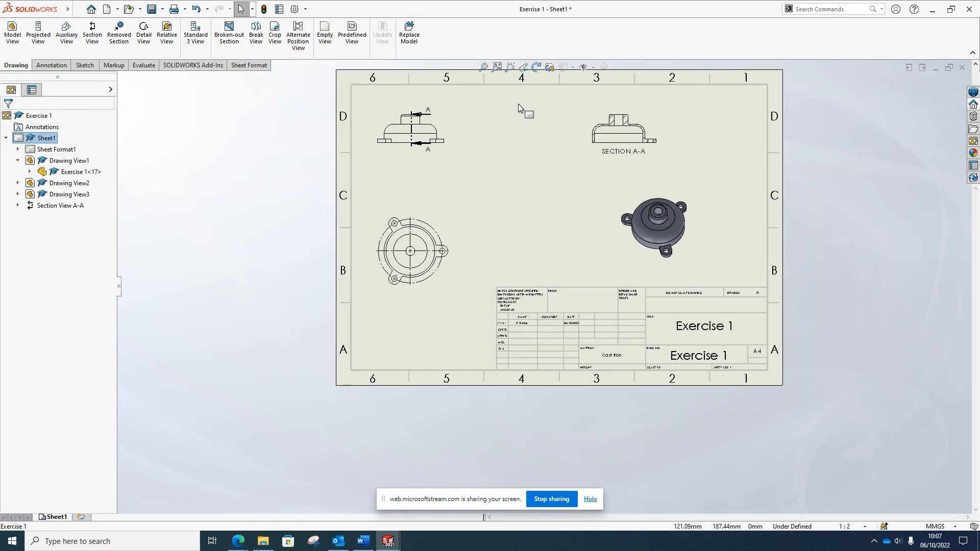
{"action": "scroll", "coordinate": [520, 108], "scroll_direction": "down", "scroll_amount": 2}
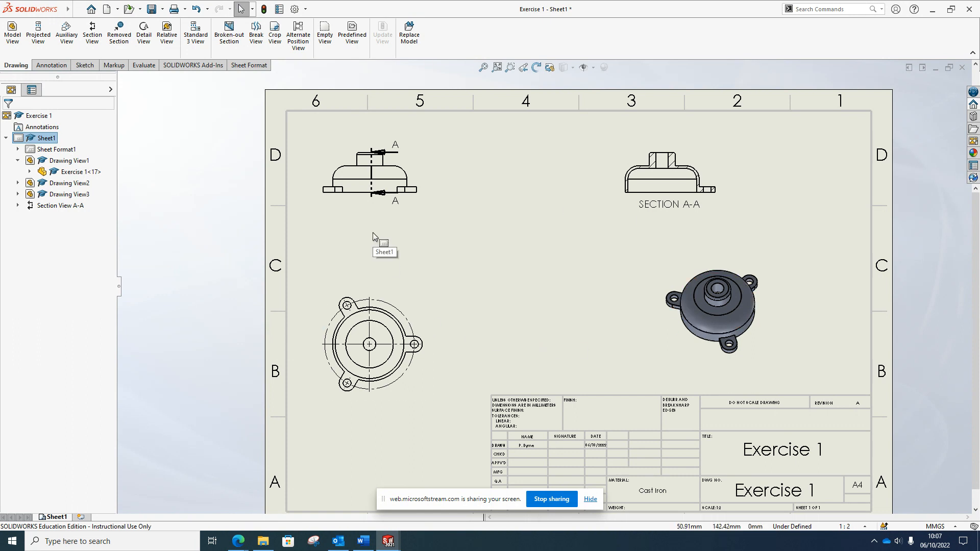
Switch the CommandManager to the Annotation tab
{"action": "left_click", "coordinate": [53, 66]}
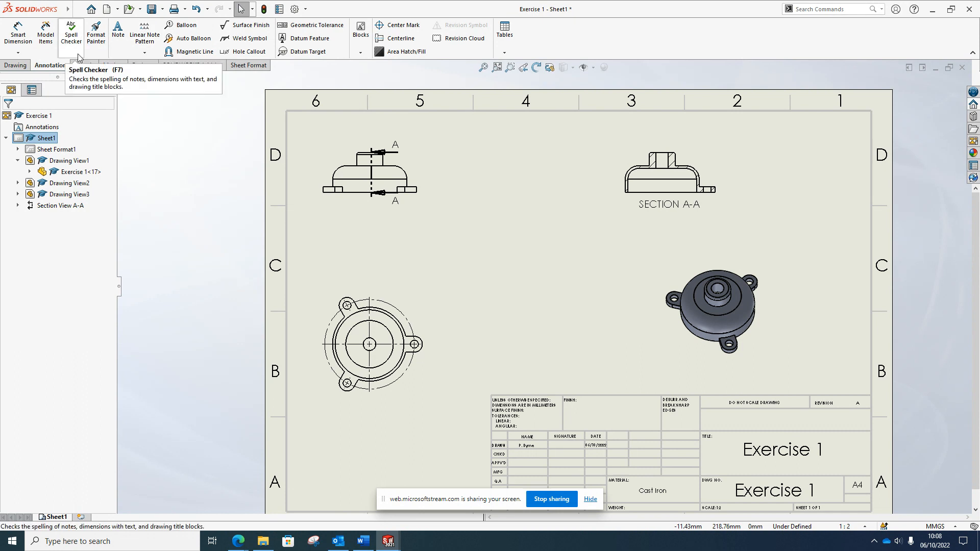
Change the section line's 46.50 dimension to 37.50
{"action": "left_click", "coordinate": [11, 36]}
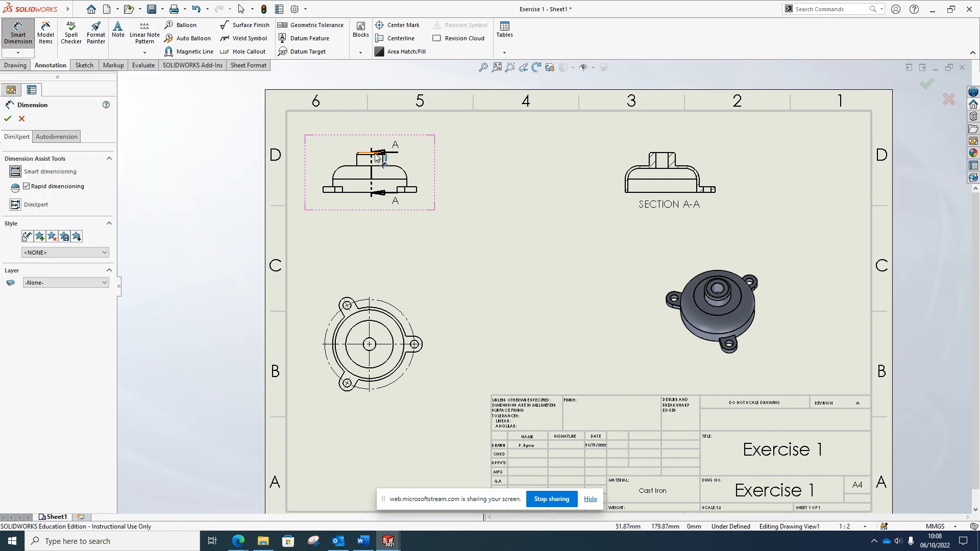
{"action": "scroll", "coordinate": [372, 156], "scroll_direction": "down", "scroll_amount": 5}
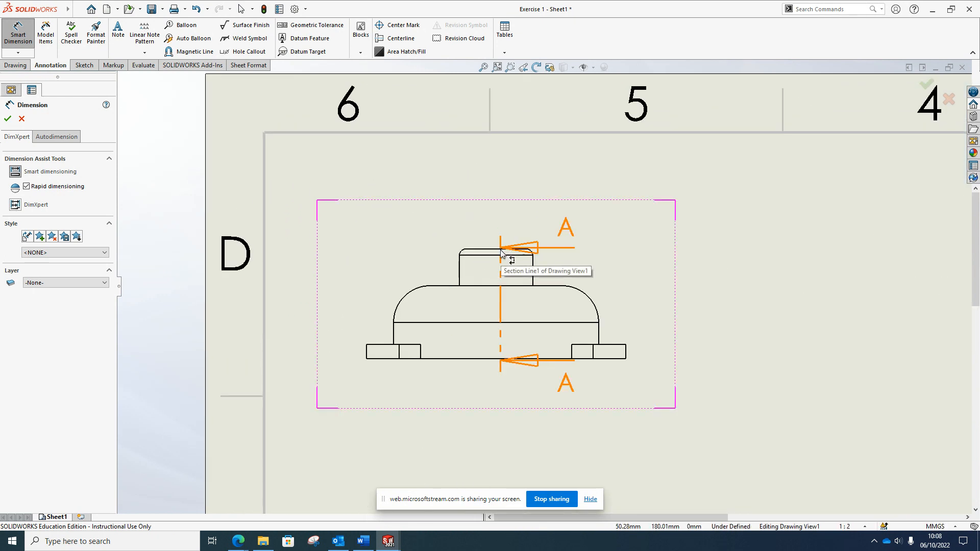
{"action": "double_click", "coordinate": [502, 360]}
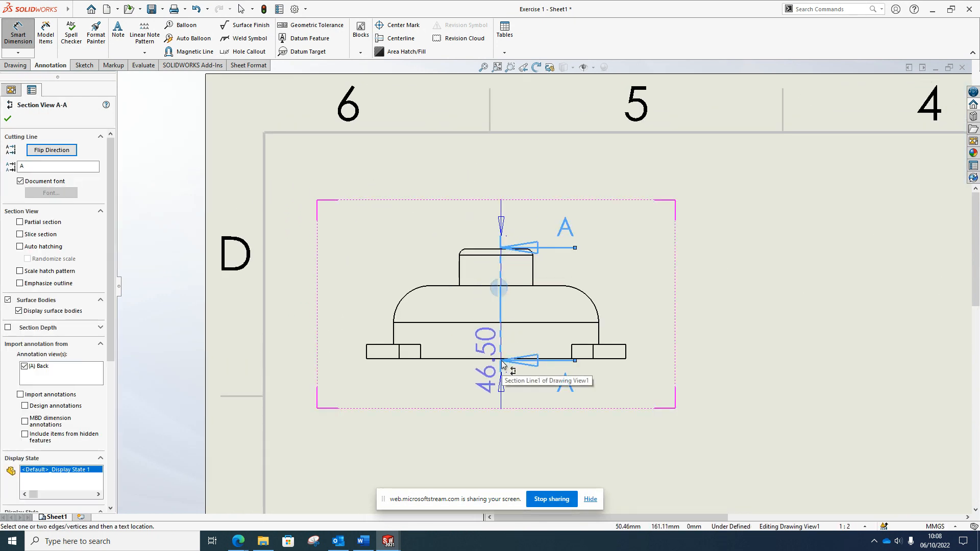
{"action": "double_click", "coordinate": [499, 360]}
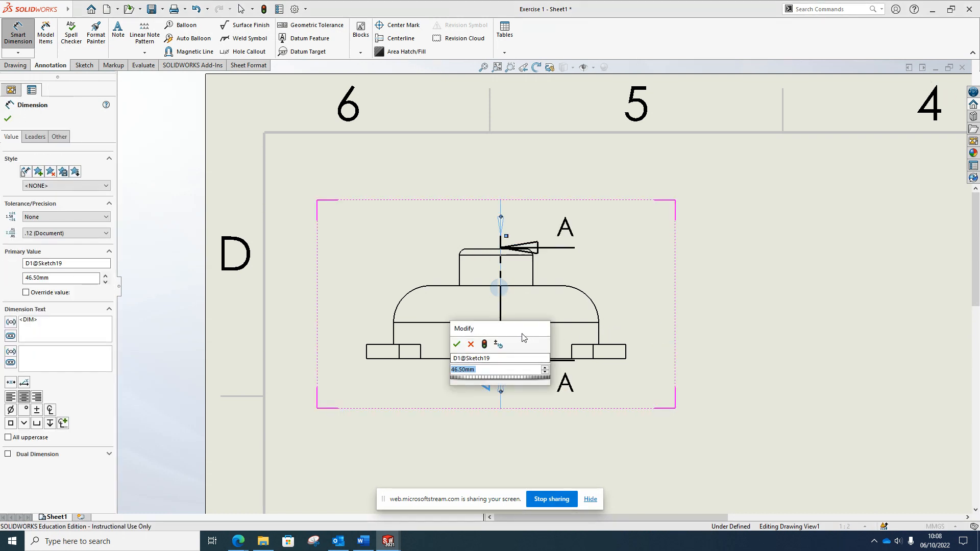
{"action": "type", "text": "37.5"}
{"action": "key", "text": "Return"}
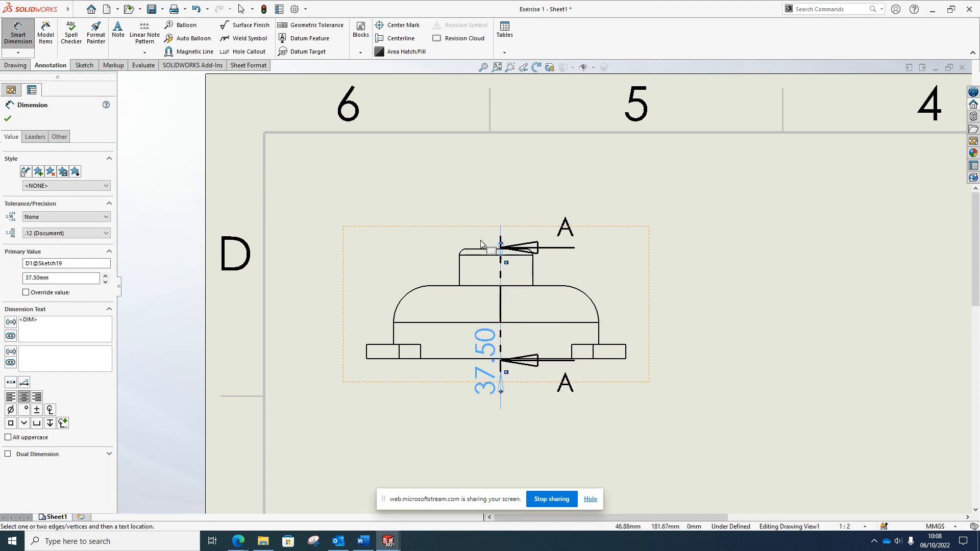
Move the 37.50 dimension to the right of the front view
{"action": "left_click", "coordinate": [494, 250]}
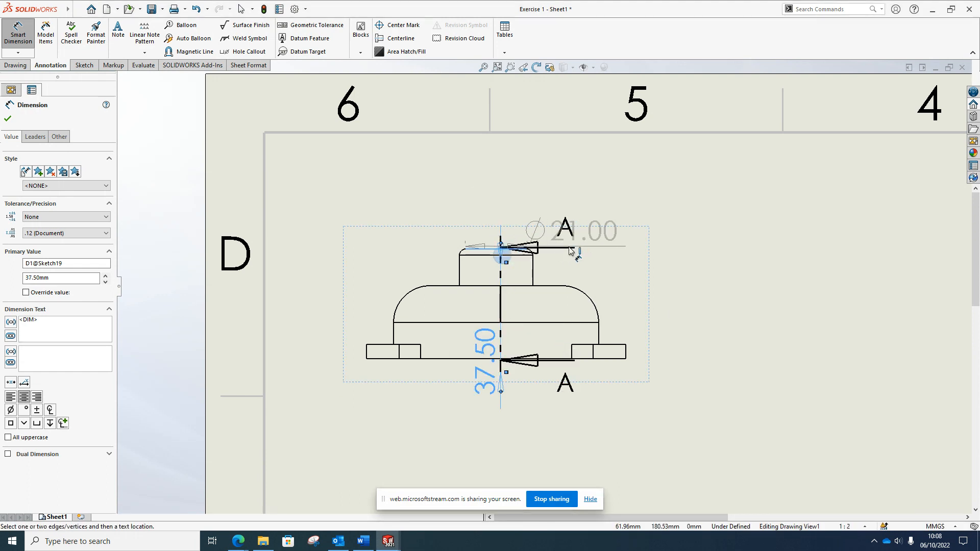
{"action": "key", "text": "Escape"}
{"action": "left_click_drag", "start_coordinate": [486, 358], "coordinate": [719, 343]}
{"action": "key", "text": "Escape"}
{"action": "scroll", "coordinate": [545, 345], "scroll_direction": "up", "scroll_amount": 5}
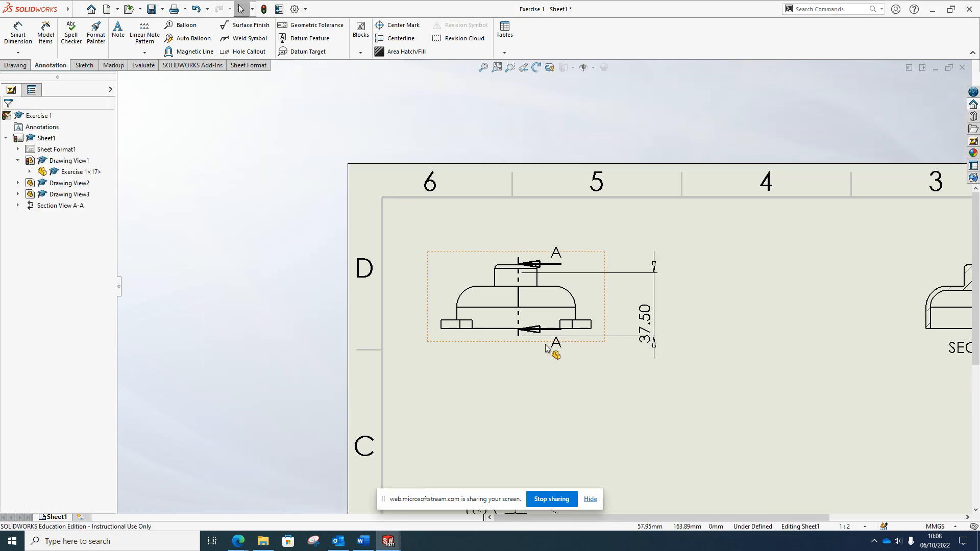
{"action": "scroll", "coordinate": [545, 349], "scroll_direction": "up", "scroll_amount": 2}
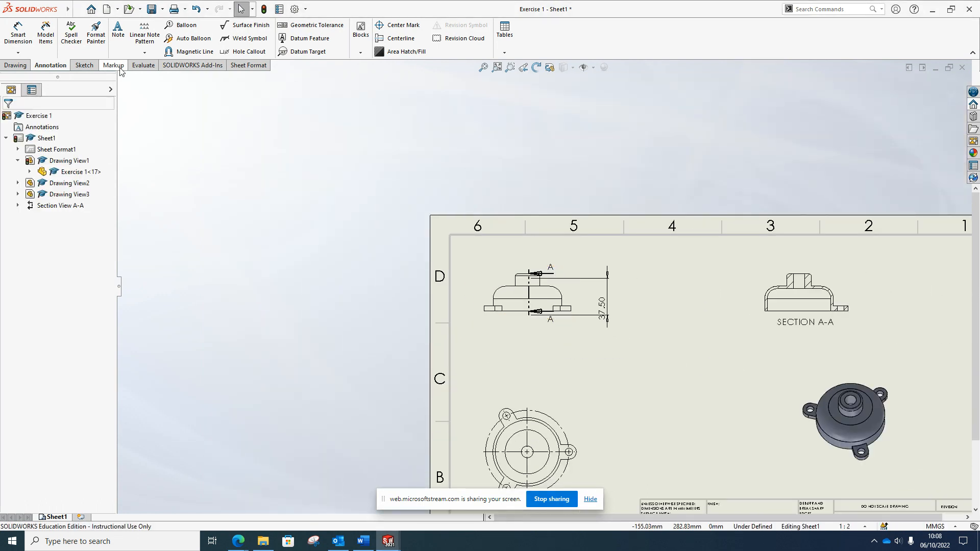
{"action": "left_click", "coordinate": [18, 31]}
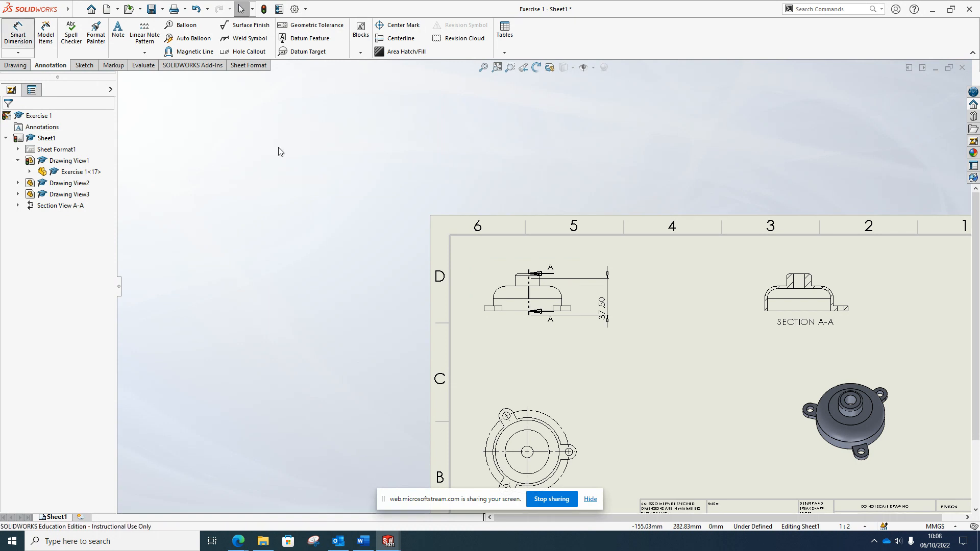
Add an R12.50 radius on the front view's left fillet and a 2.50 dimension on Section A-A
{"action": "left_click", "coordinate": [499, 290]}
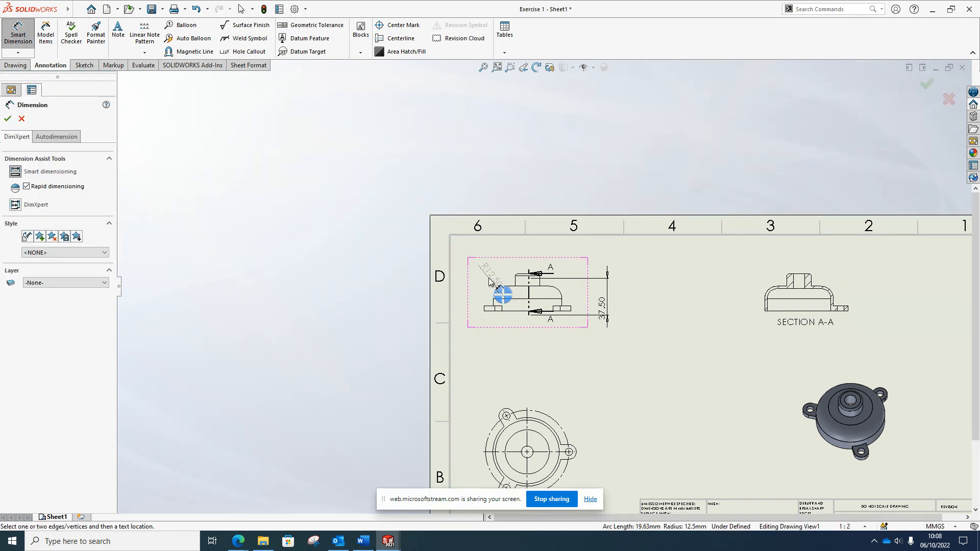
{"action": "left_click", "coordinate": [490, 281]}
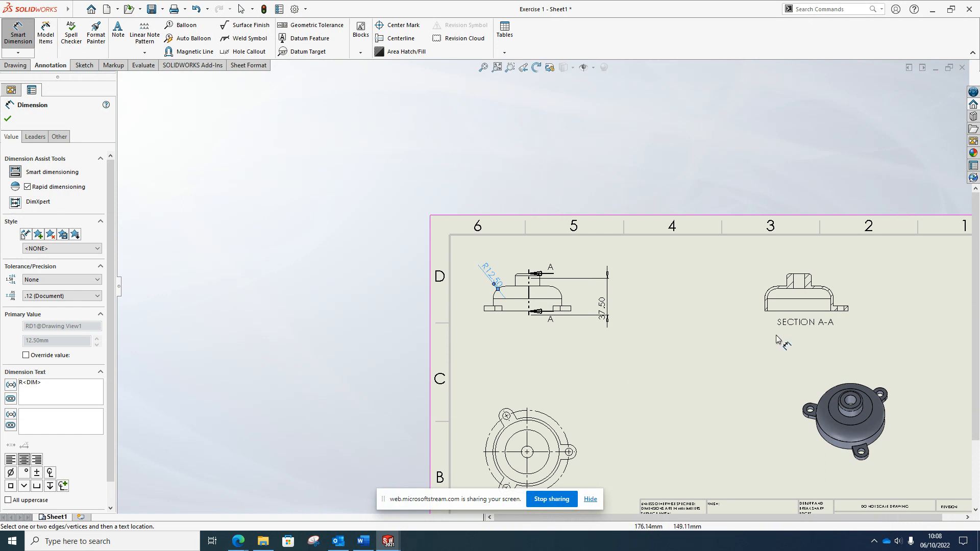
{"action": "scroll", "coordinate": [850, 301], "scroll_direction": "down", "scroll_amount": 3}
{"action": "left_click", "coordinate": [684, 321]}
{"action": "left_click", "coordinate": [686, 321]}
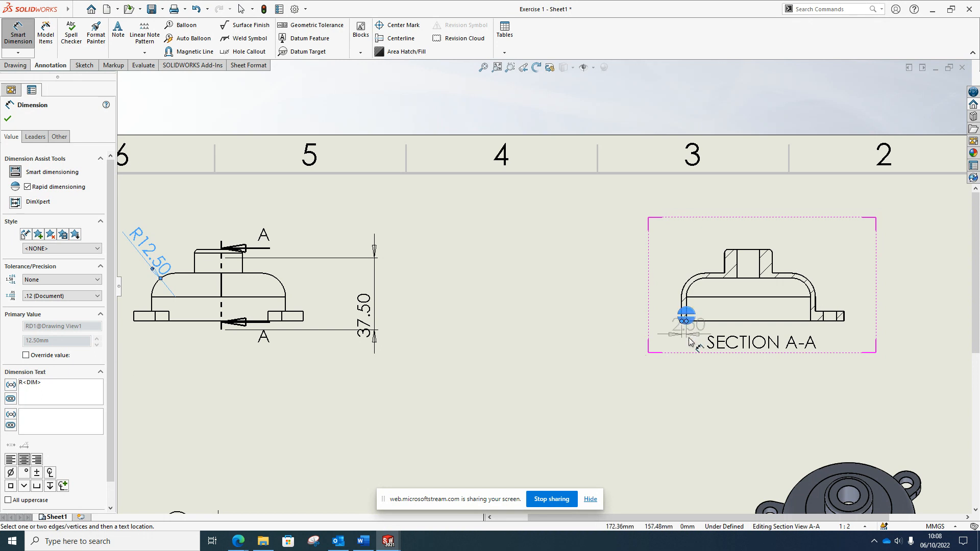
{"action": "left_click", "coordinate": [689, 405]}
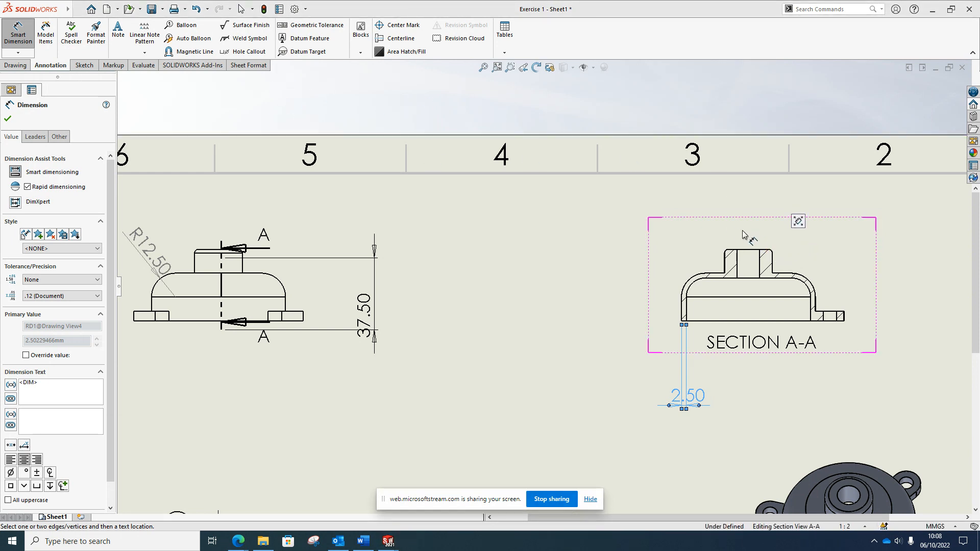
{"action": "key", "text": "Escape"}
Activate and cancel Smart Dimension while scrolling to bring Section A-A into view
{"action": "left_click", "coordinate": [18, 40]}
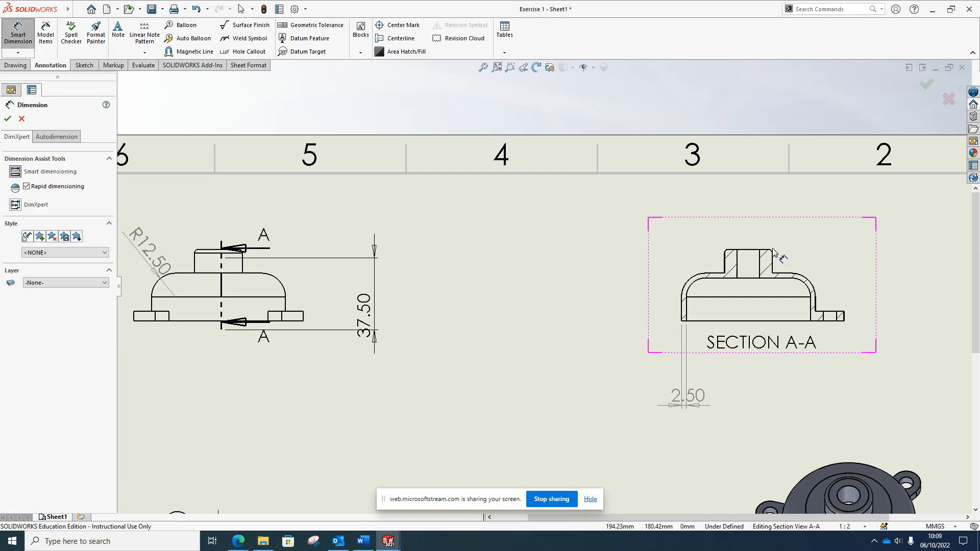
{"action": "scroll", "coordinate": [774, 253], "scroll_direction": "down", "scroll_amount": 5}
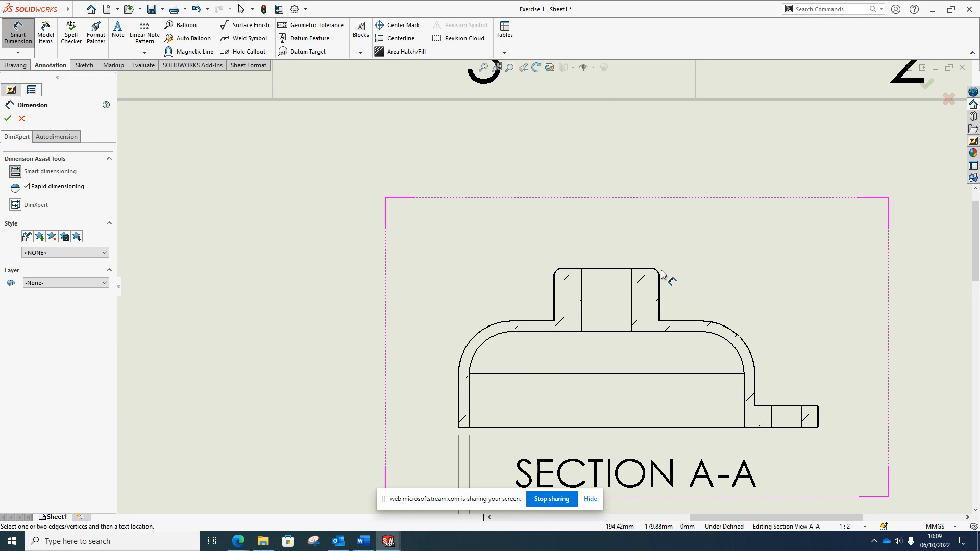
{"action": "key", "text": "Escape"}
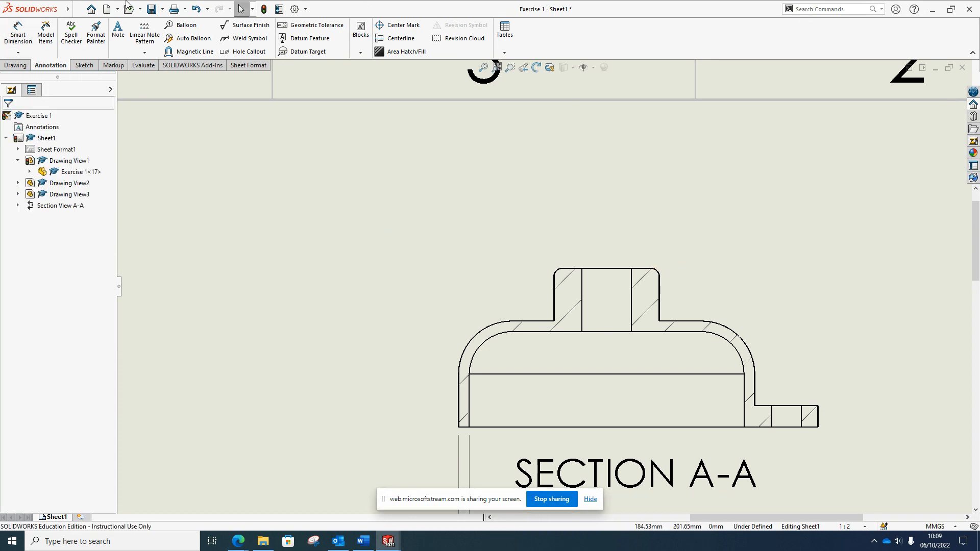
{"action": "left_click", "coordinate": [15, 36]}
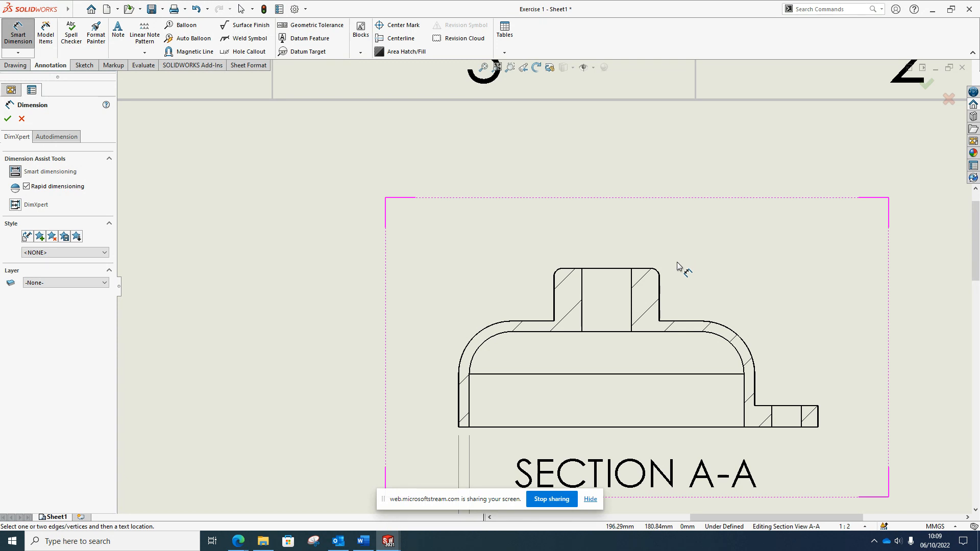
{"action": "key", "text": "Escape"}
{"action": "scroll", "coordinate": [675, 326], "scroll_direction": "down", "scroll_amount": 2}
{"action": "scroll", "coordinate": [675, 325], "scroll_direction": "up", "scroll_amount": 1}
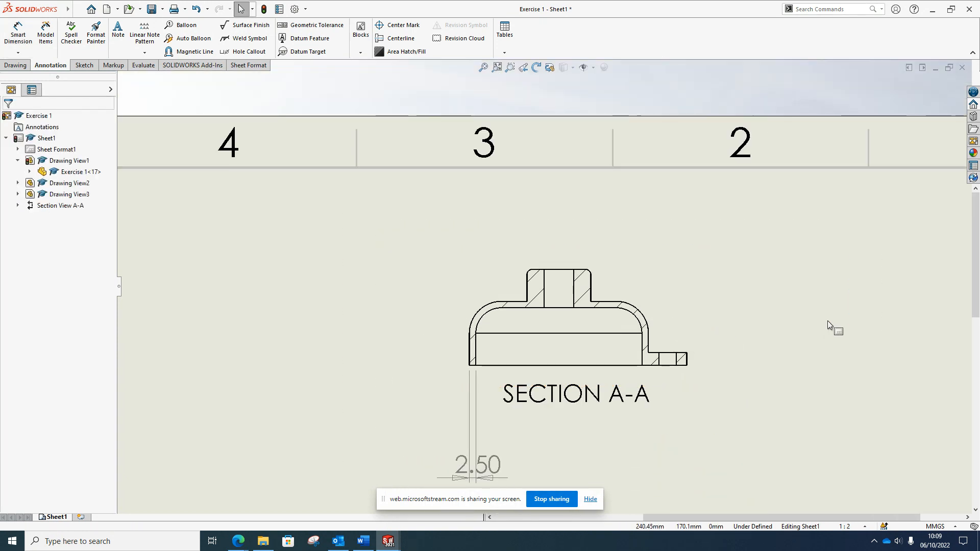
Add a 12.50 height dimension for the boss, placed left of Section A-A
{"action": "left_click", "coordinate": [18, 32]}
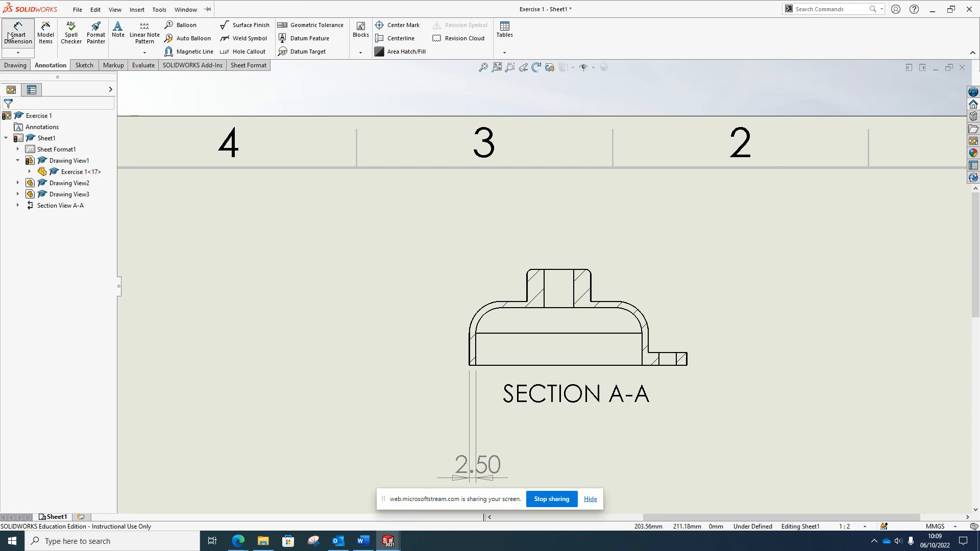
{"action": "left_click", "coordinate": [531, 270]}
{"action": "left_click", "coordinate": [527, 301]}
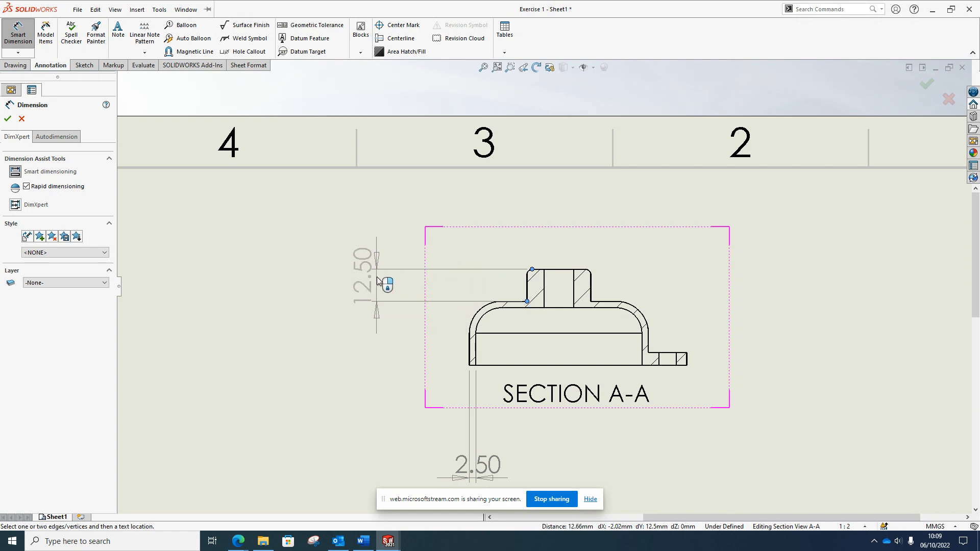
{"action": "left_click", "coordinate": [376, 280]}
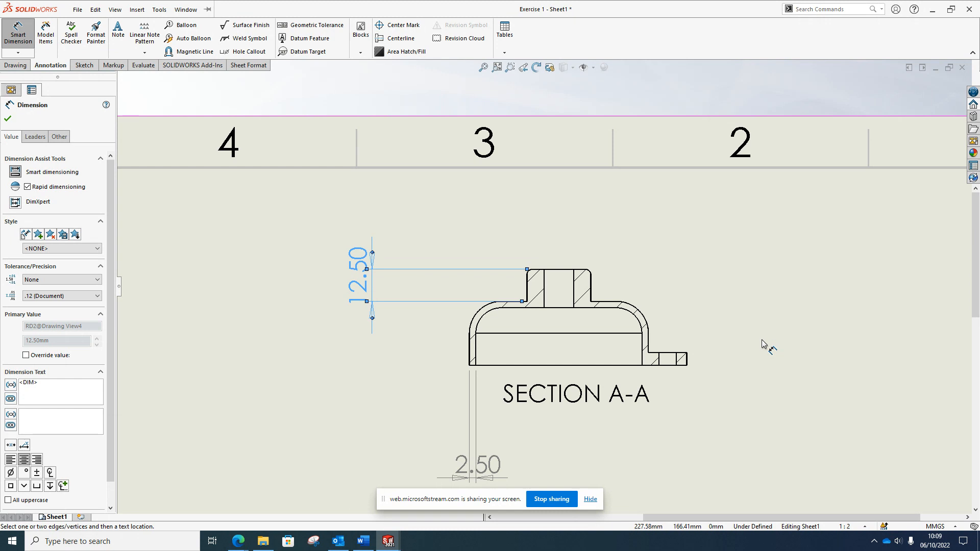
{"action": "scroll", "coordinate": [350, 396], "scroll_direction": "up", "scroll_amount": 5}
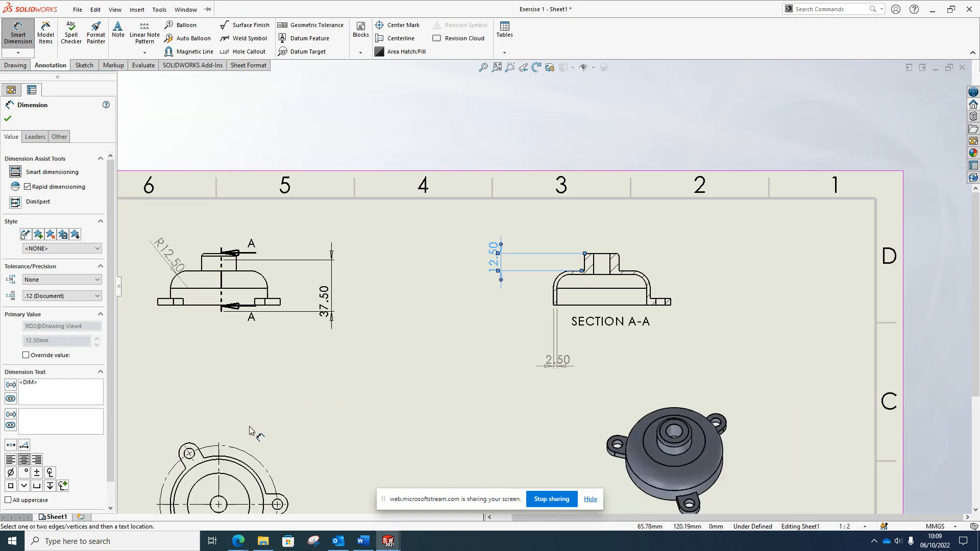
{"action": "left_click", "coordinate": [277, 465]}
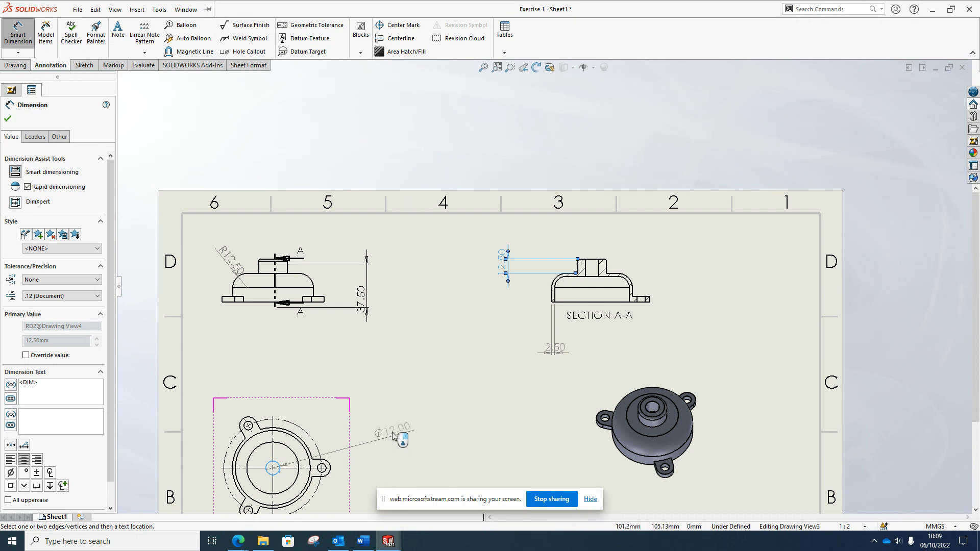
Place the Ø12.00 diameter dimension to the right of the top view's centre circle
{"action": "left_click", "coordinate": [384, 466]}
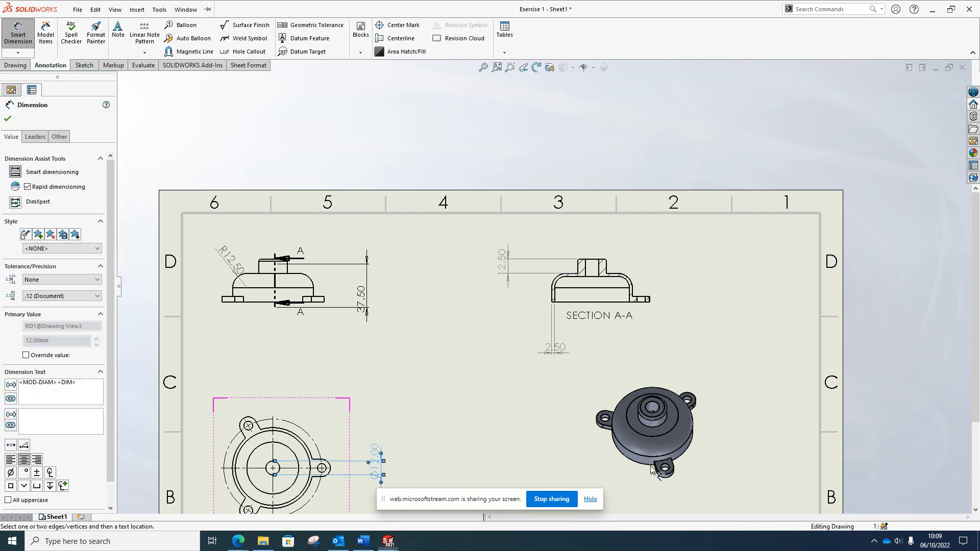
{"action": "key", "text": "z"}
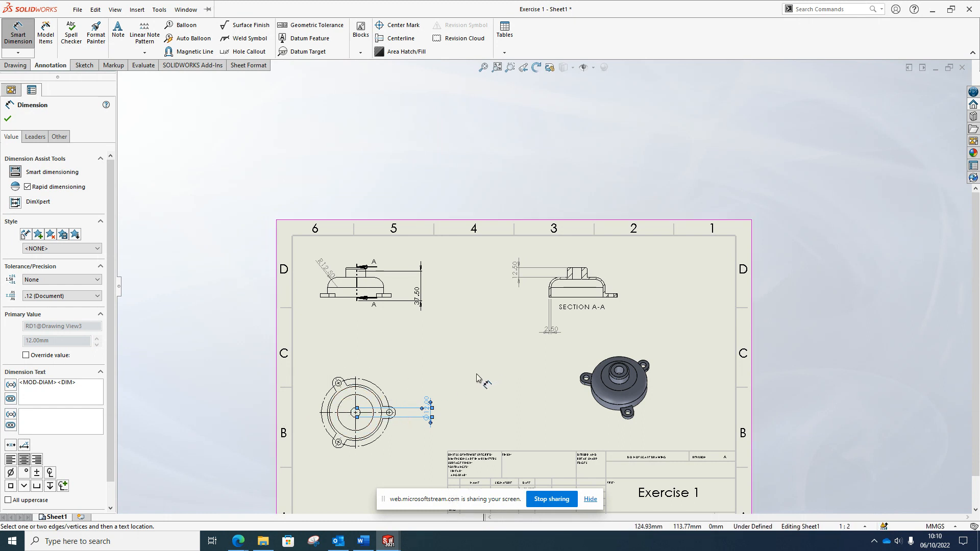
Show the Exercise 1 model views in the View Palette and fit the whole sheet in view
{"action": "scroll", "coordinate": [480, 398], "scroll_direction": "down", "scroll_amount": 2}
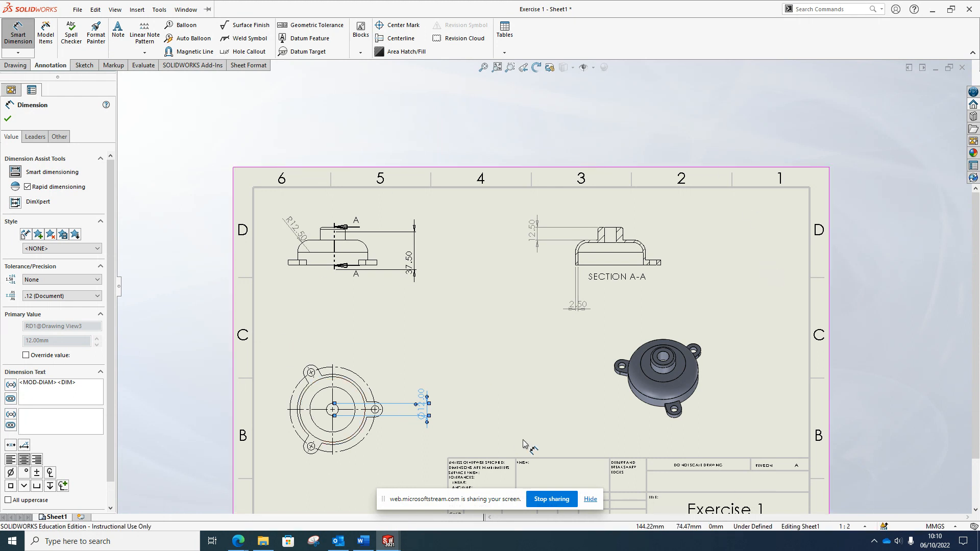
{"action": "scroll", "coordinate": [523, 443], "scroll_direction": "down", "scroll_amount": 1}
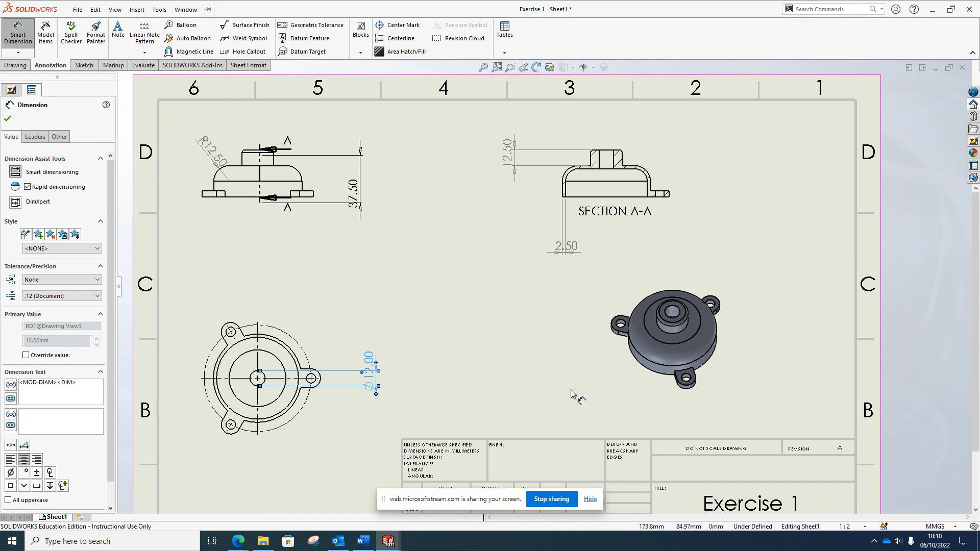
{"action": "left_click", "coordinate": [974, 140]}
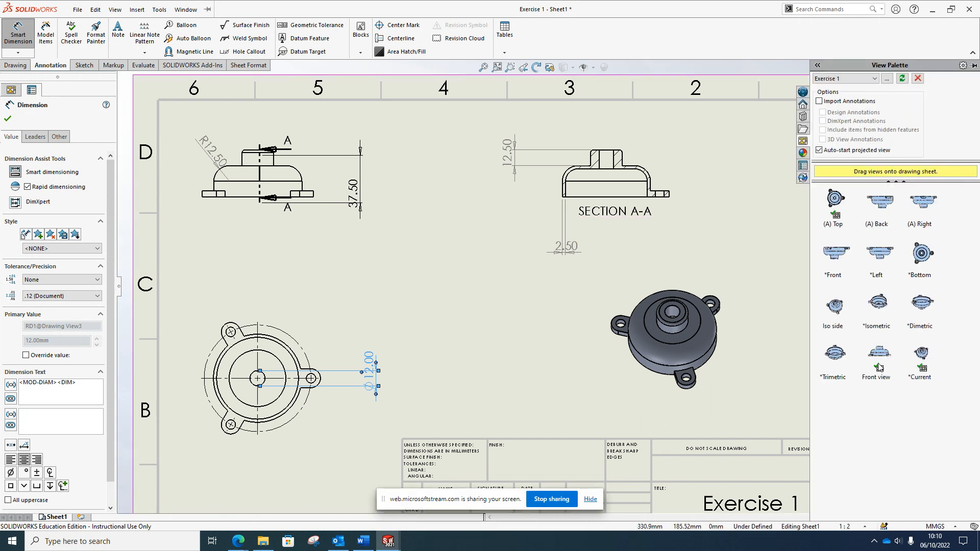
{"action": "scroll", "coordinate": [547, 287], "scroll_direction": "up", "scroll_amount": 3}
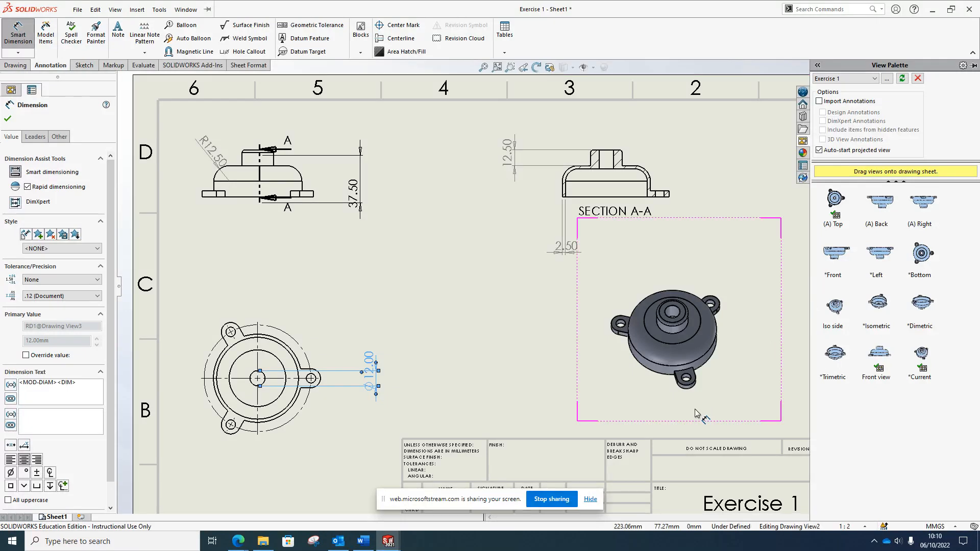